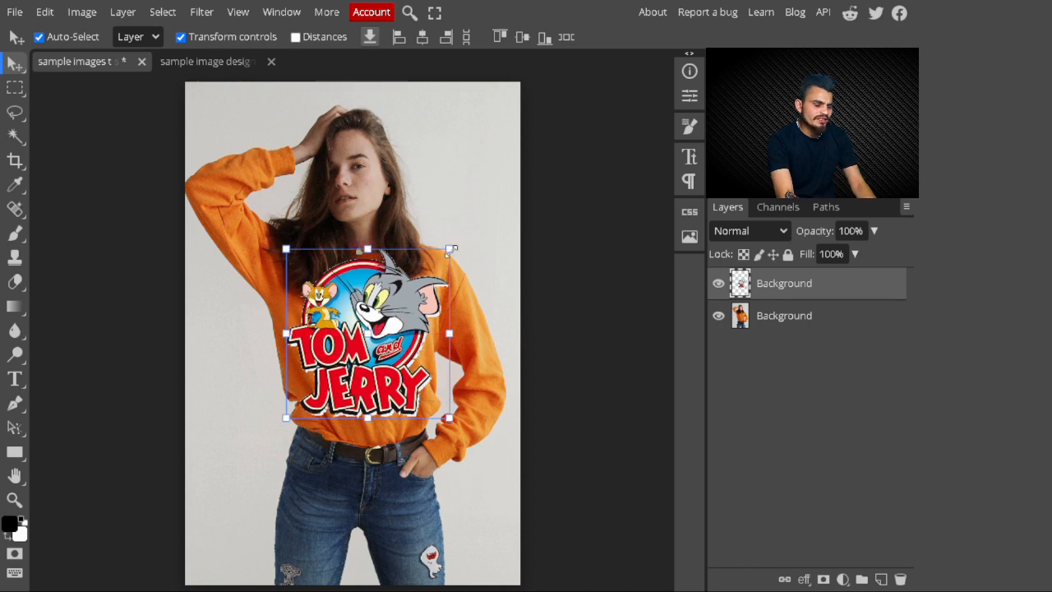
Step: Scale the Tom and Jerry design down to 81.56% and center it on the front of the orange sweatshirt
drag(451, 250, 419, 280)
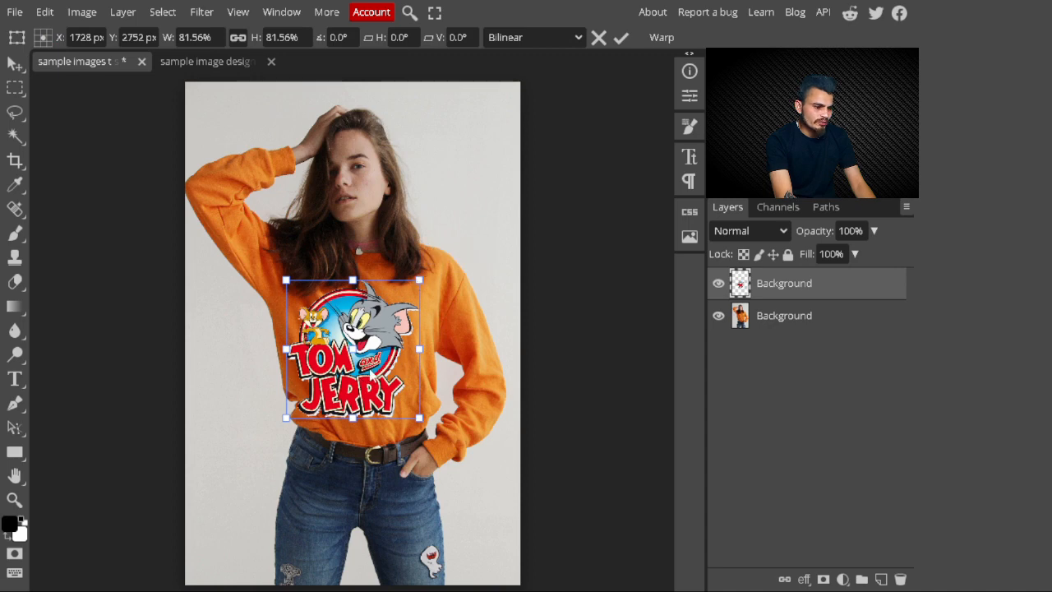
drag(362, 382, 374, 380)
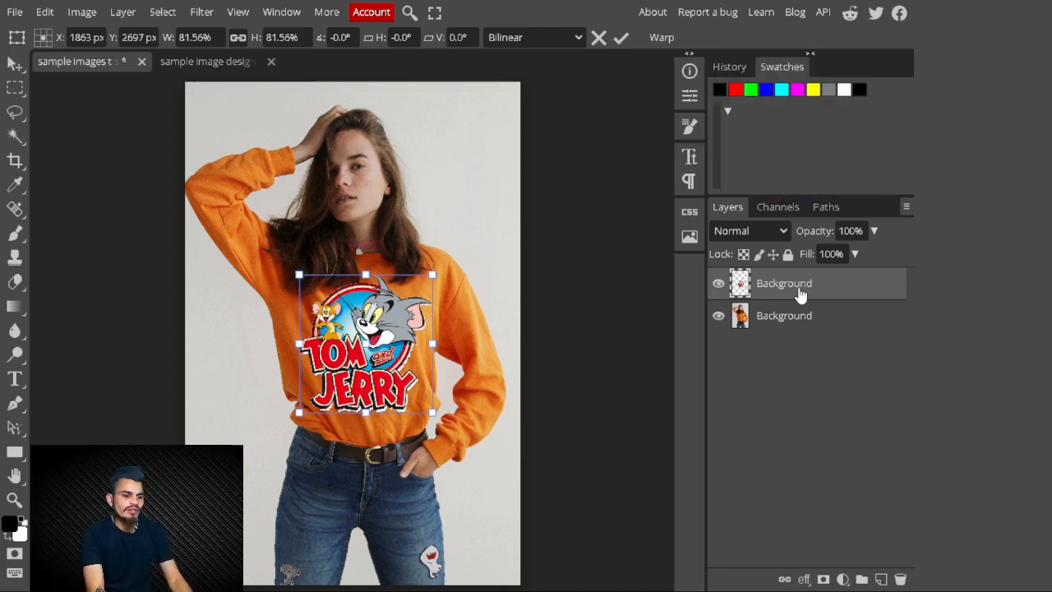
Step: Convert the Tom and Jerry layer to a smart object and rename it "design"
right_click(801, 294)
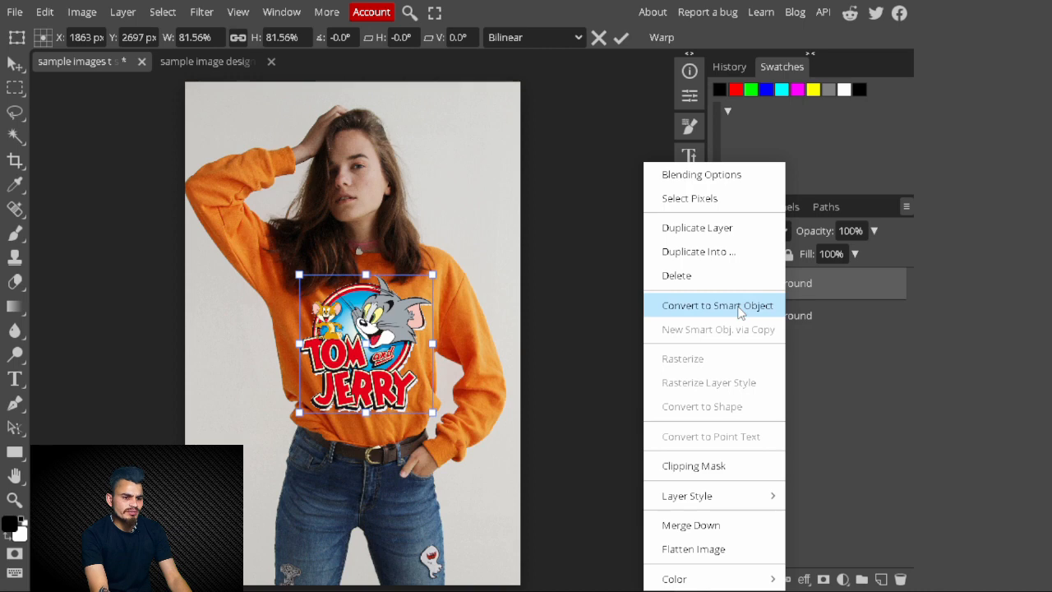
click(718, 305)
double_click(793, 284)
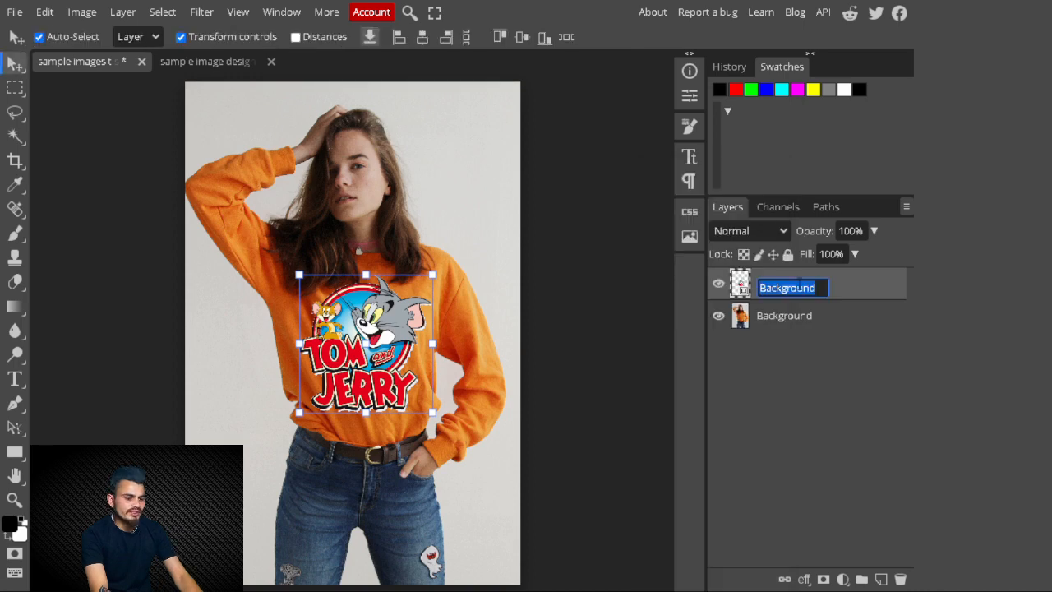
text(design)
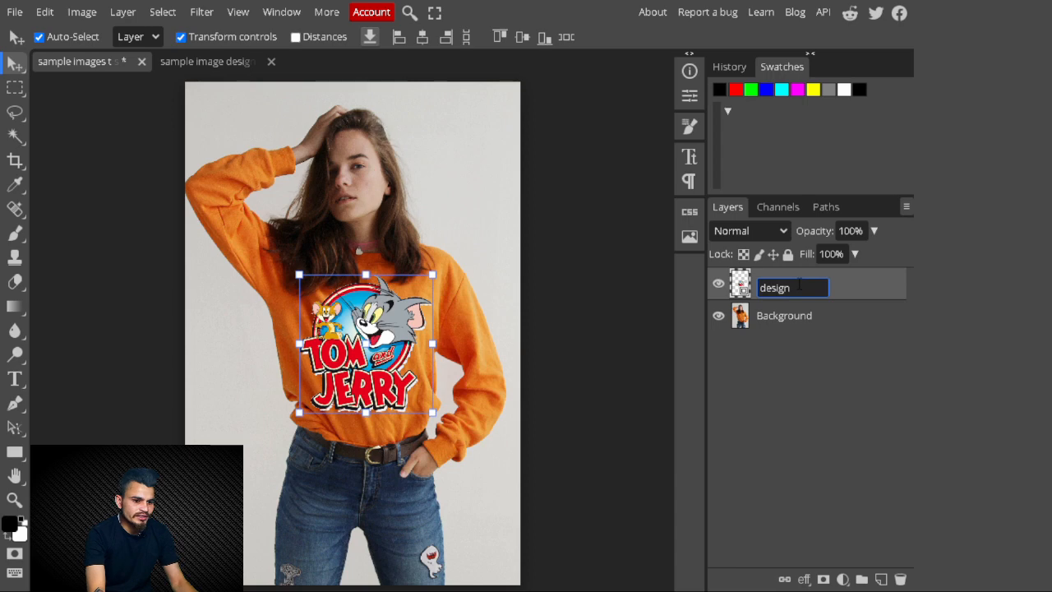
key(Return)
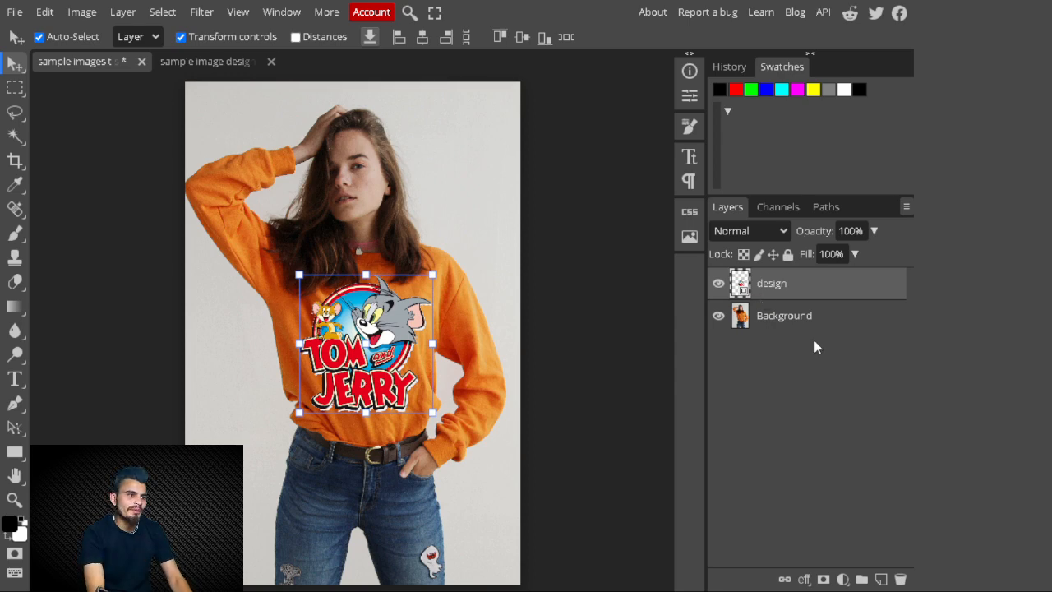
Step: Open the Liquify filter on the design layer and show the background with the opacity set to 33
click(203, 13)
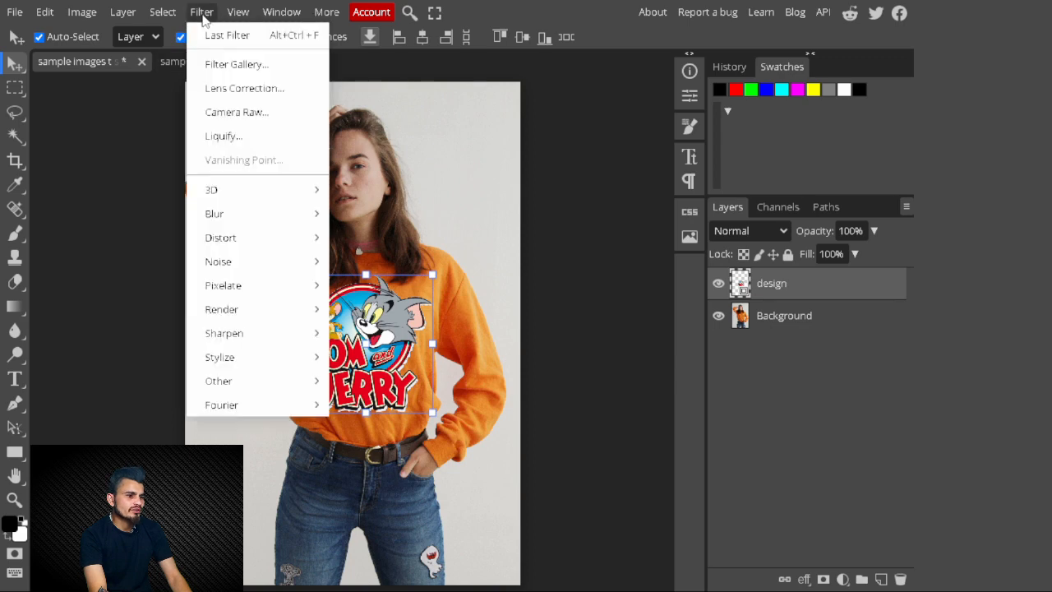
click(271, 143)
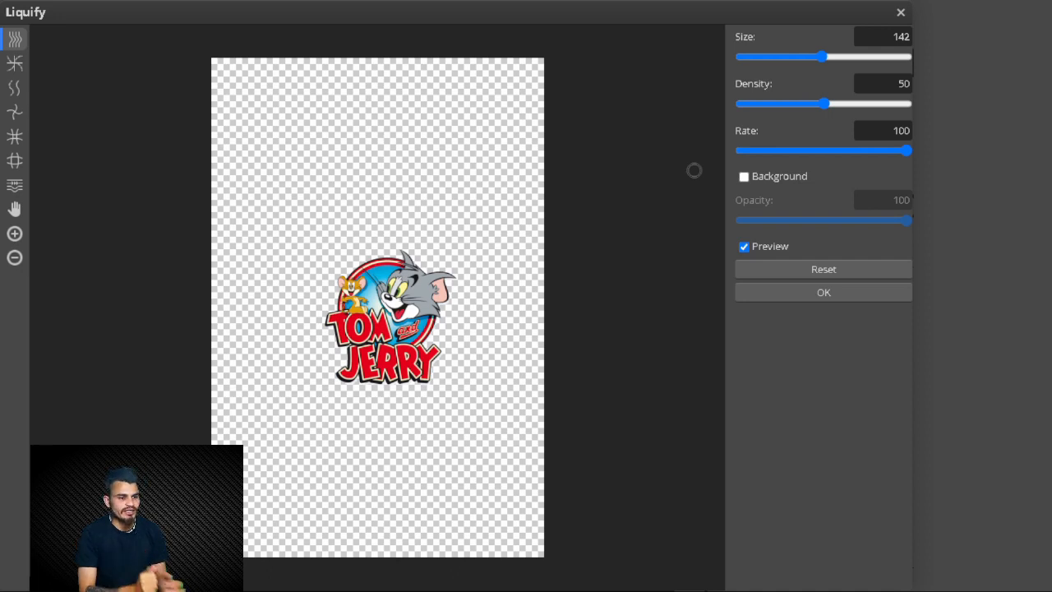
click(744, 177)
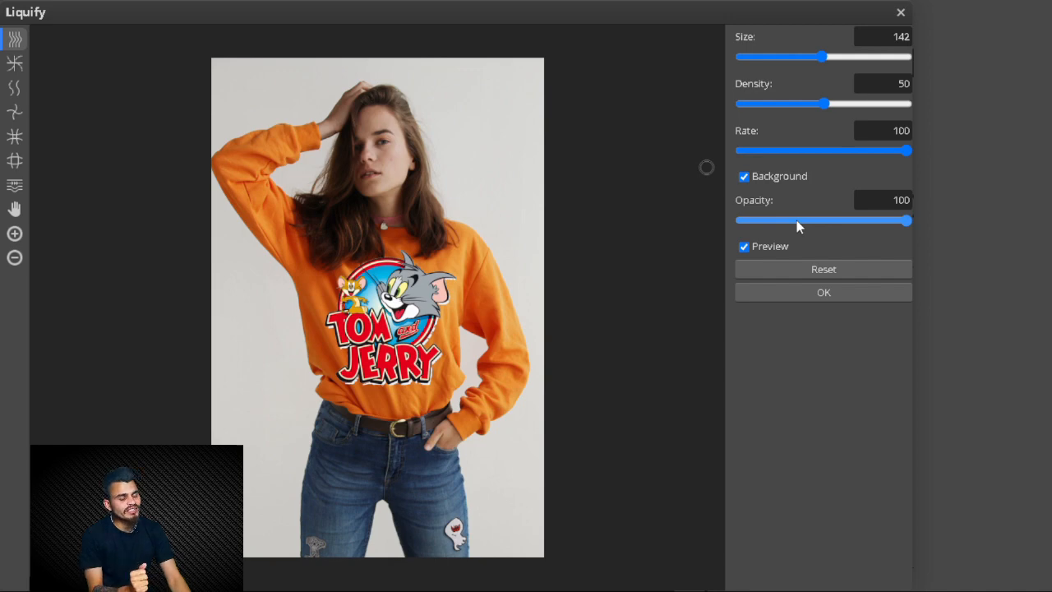
scroll(797, 227, down, 2)
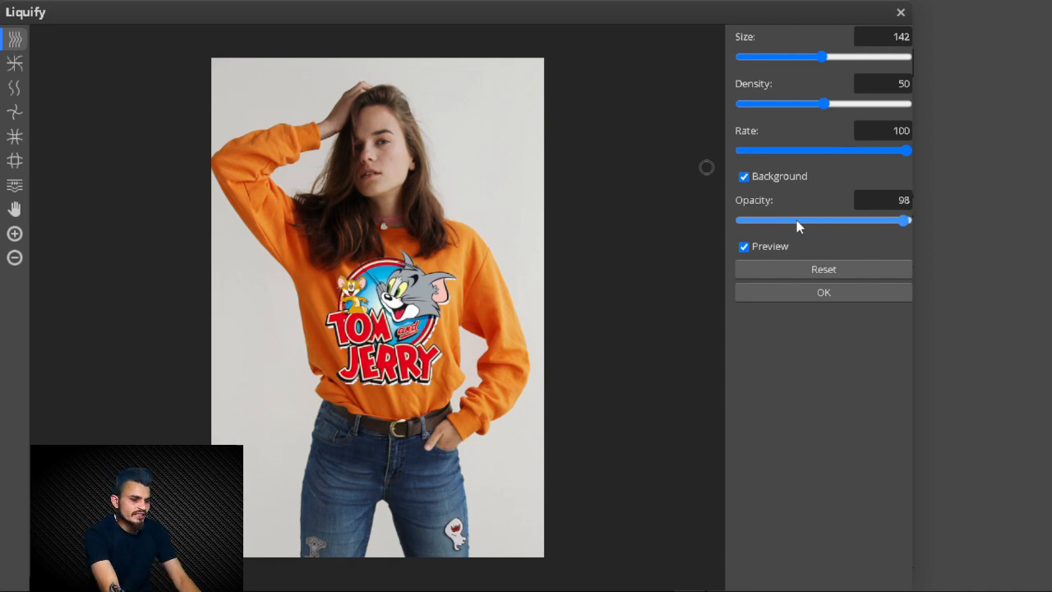
click(797, 222)
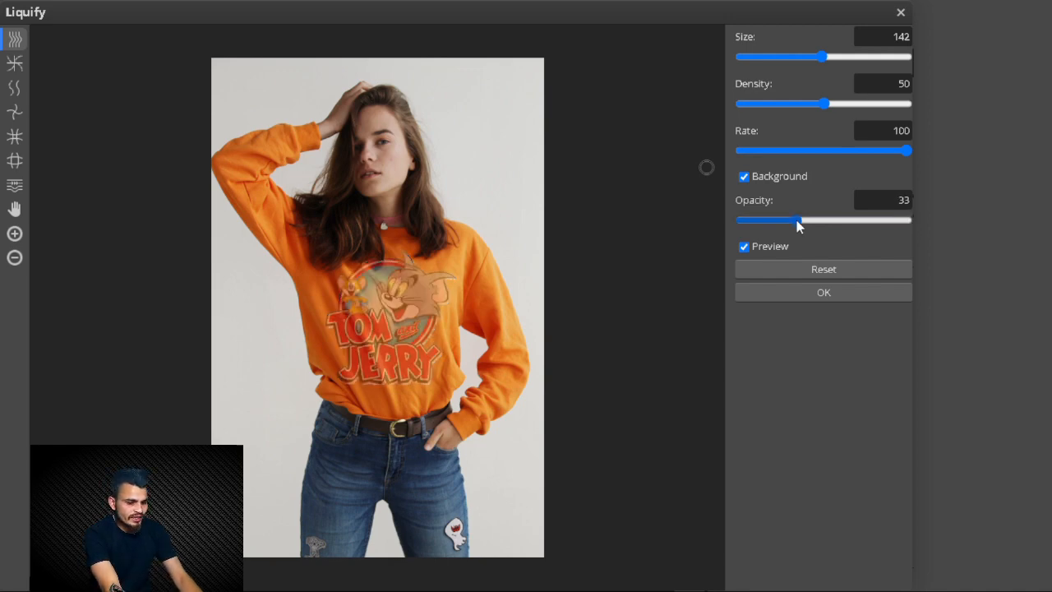
Step: Warp the design to follow the sweatshirt folds, enlarge the Liquify brush size to 255, and apply the filter
key(ctrl+plus)
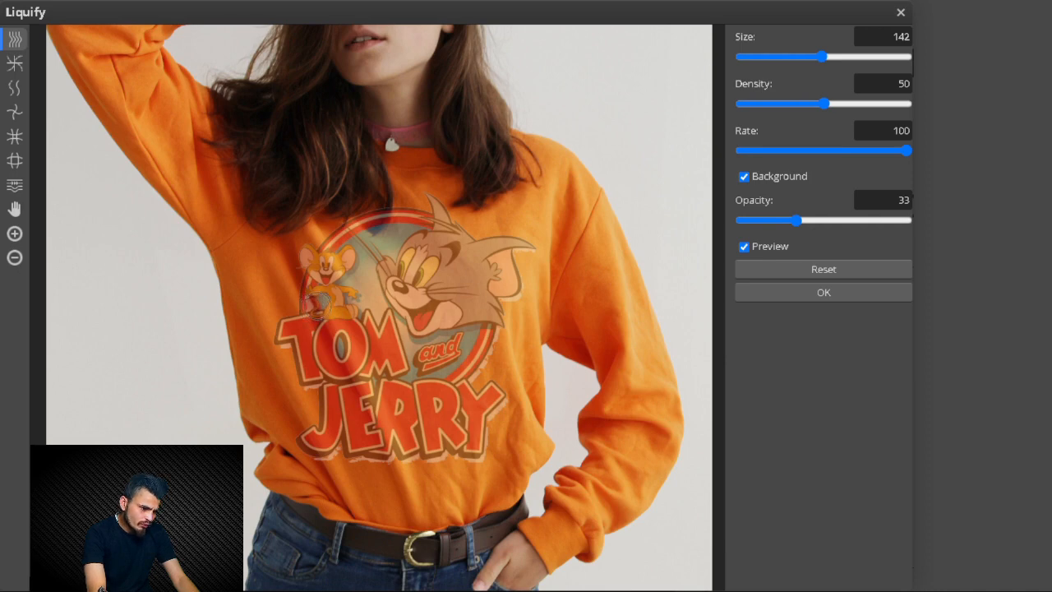
drag(303, 303, 310, 302)
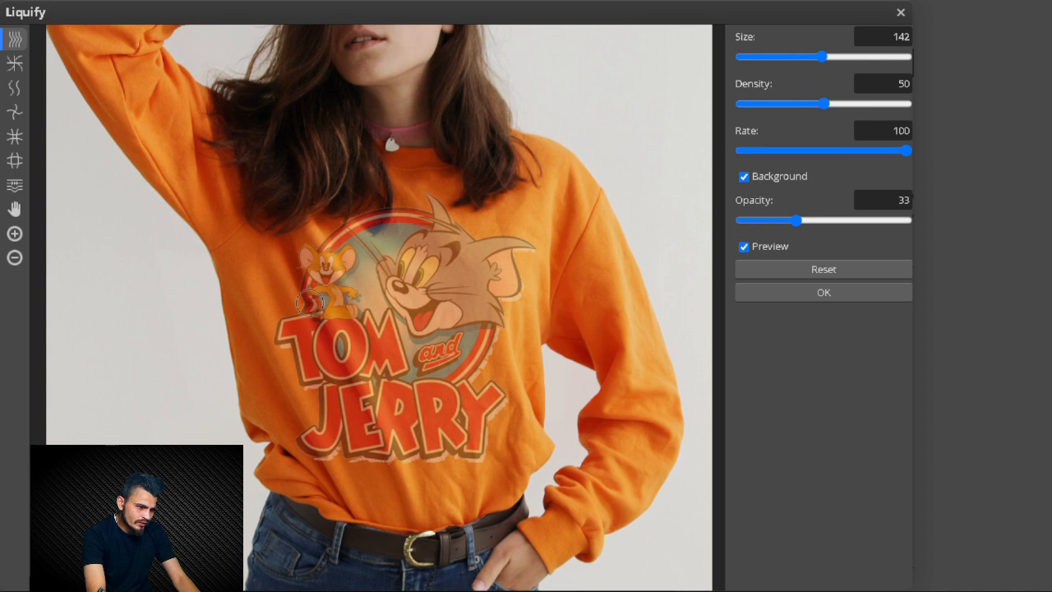
mouse_move(821, 56)
mouse_down()
mouse_move(860, 56)
mouse_move(841, 56)
mouse_up()
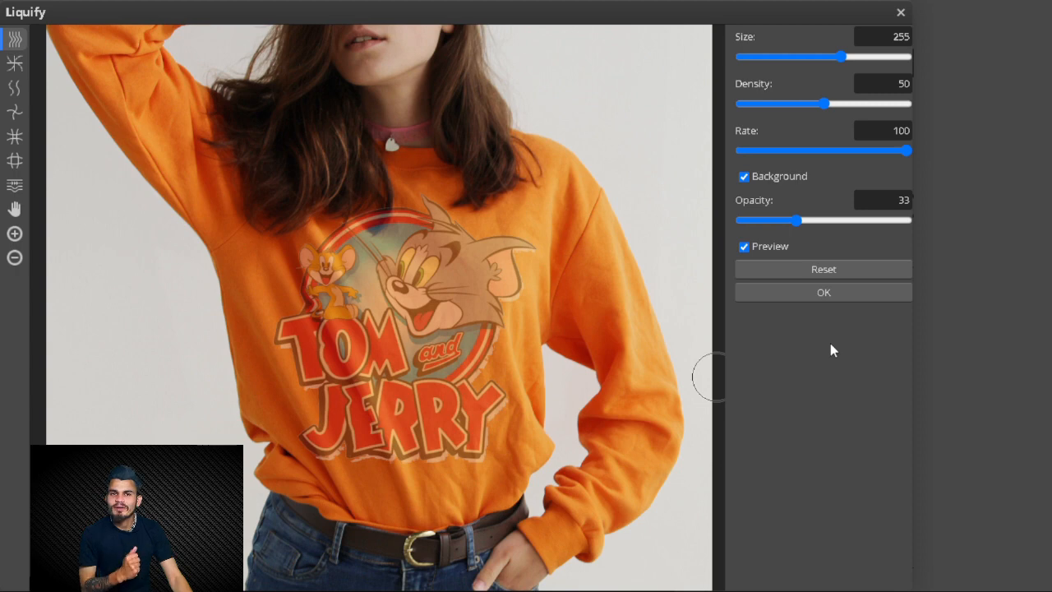
click(833, 292)
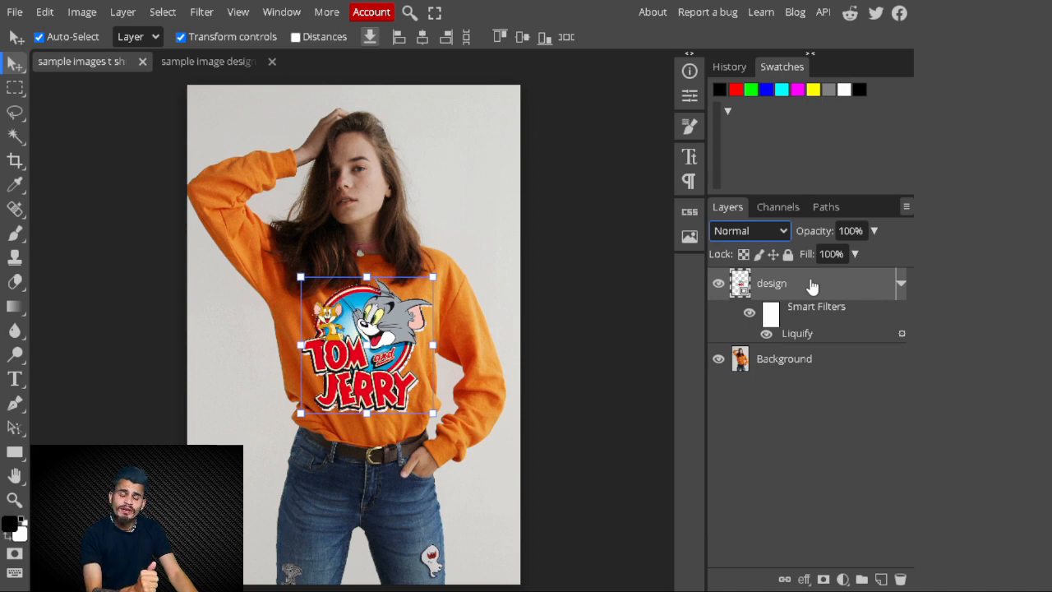
Step: Set the design layer's blend mode to Multiply
click(766, 234)
click(766, 306)
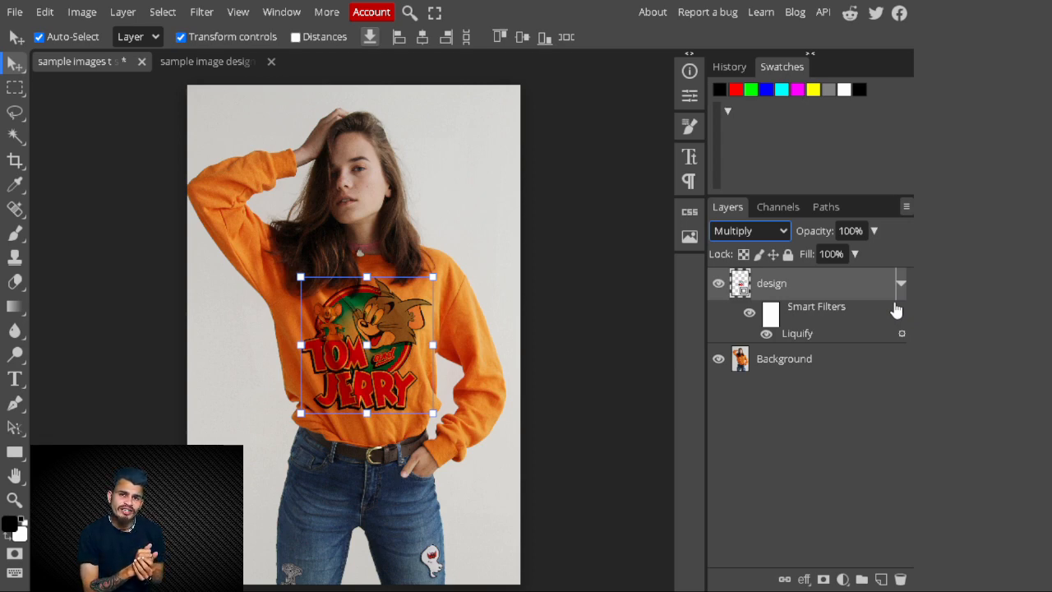
Step: Load the RGB channel as a selection, add it as a mask on the design layer, and invert that mask
click(788, 207)
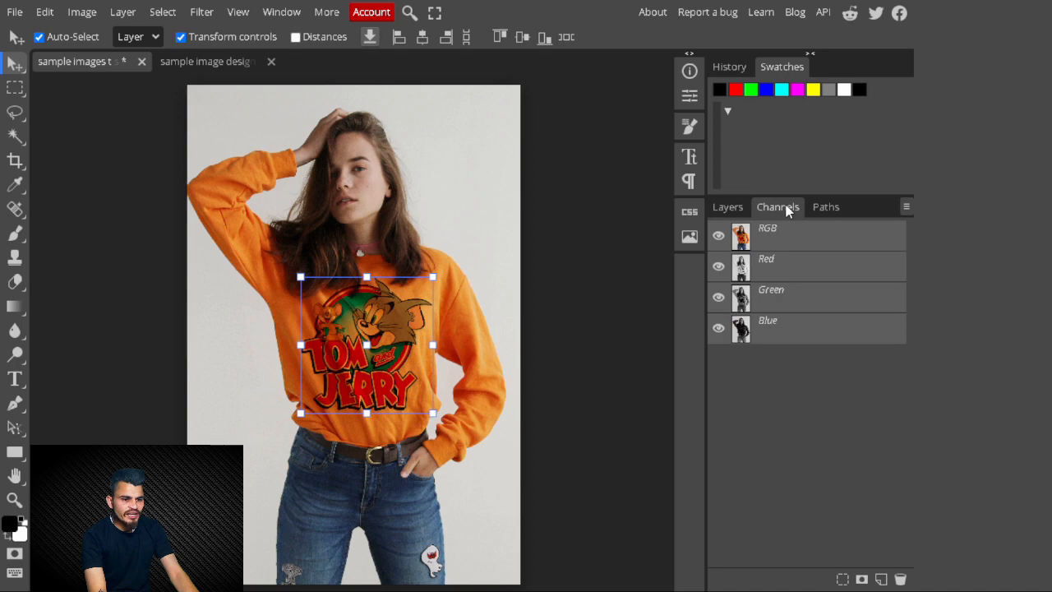
ctrl+click(742, 238)
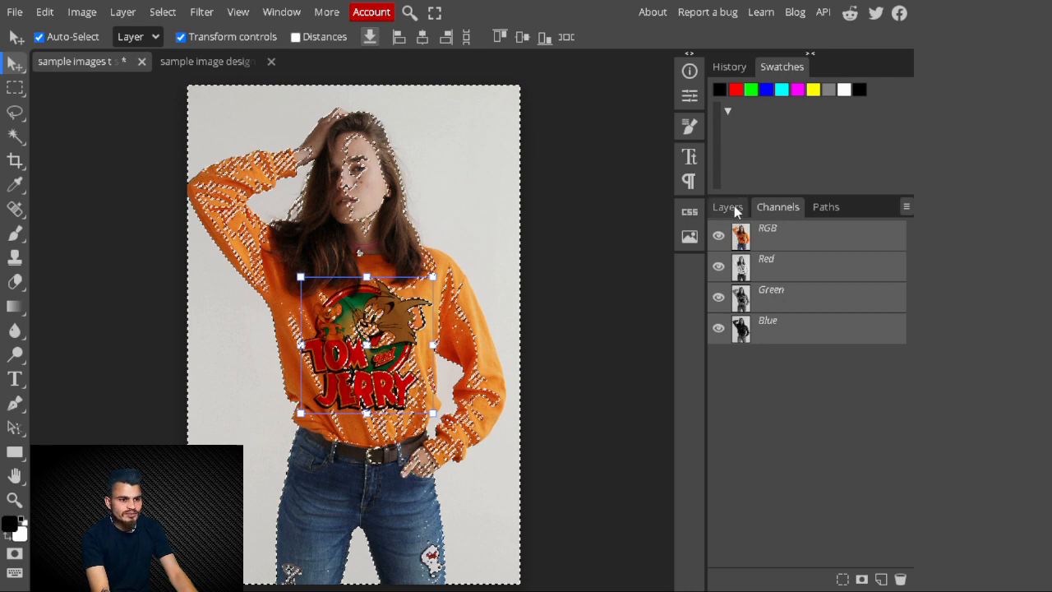
click(734, 206)
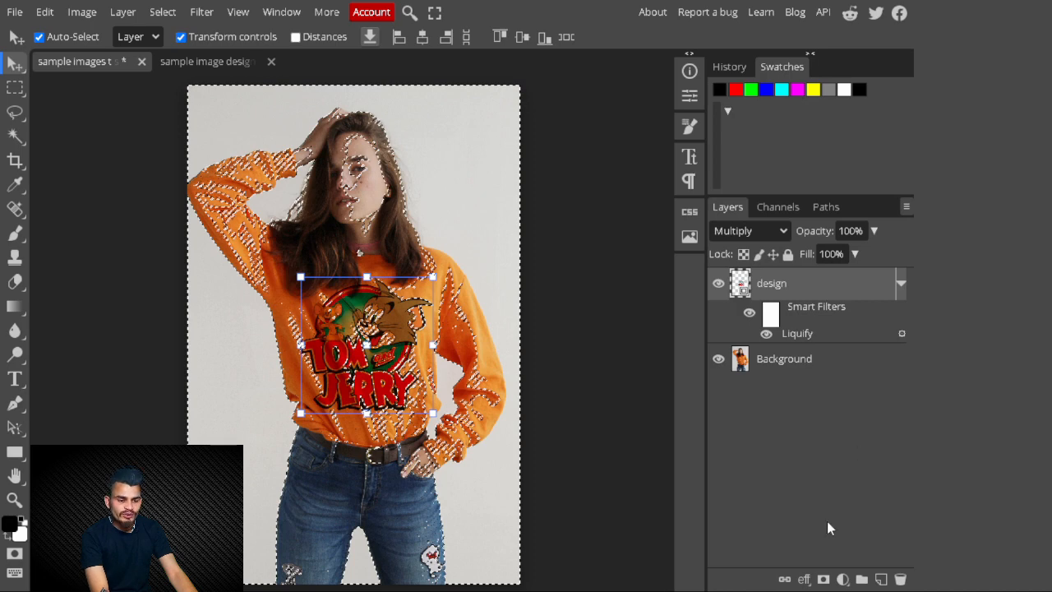
click(824, 581)
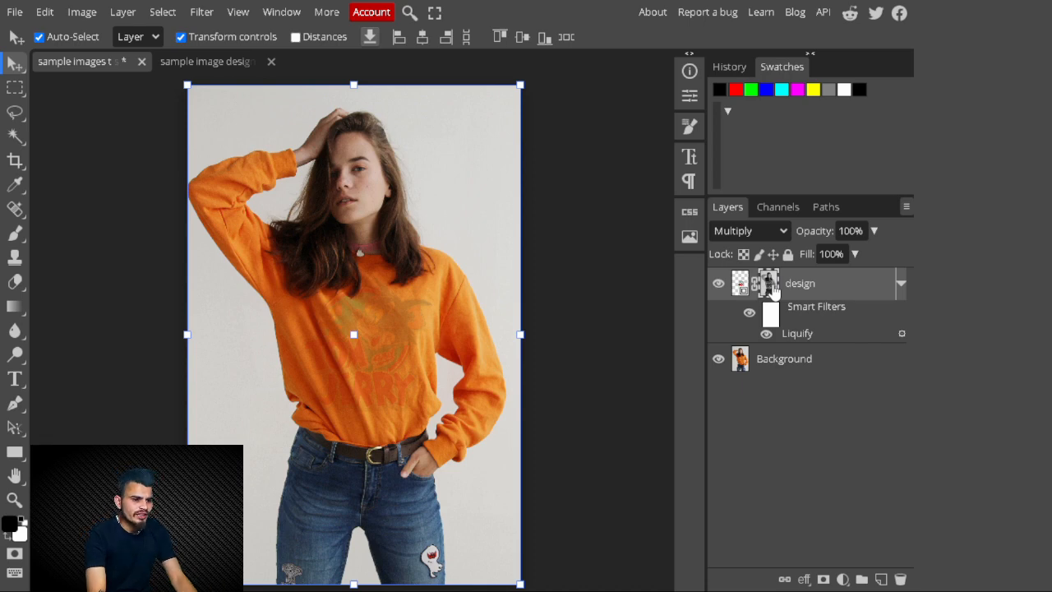
key(ctrl+i)
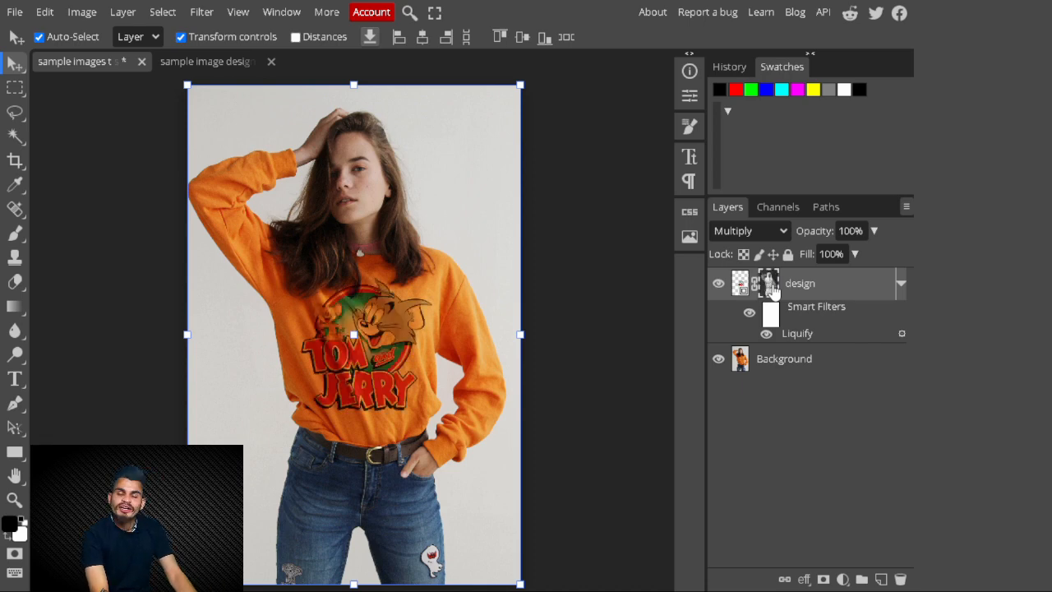
Step: Set the design layer's Blend If background highlights to a split range of 136 to 180 and apply the layer style
click(864, 285)
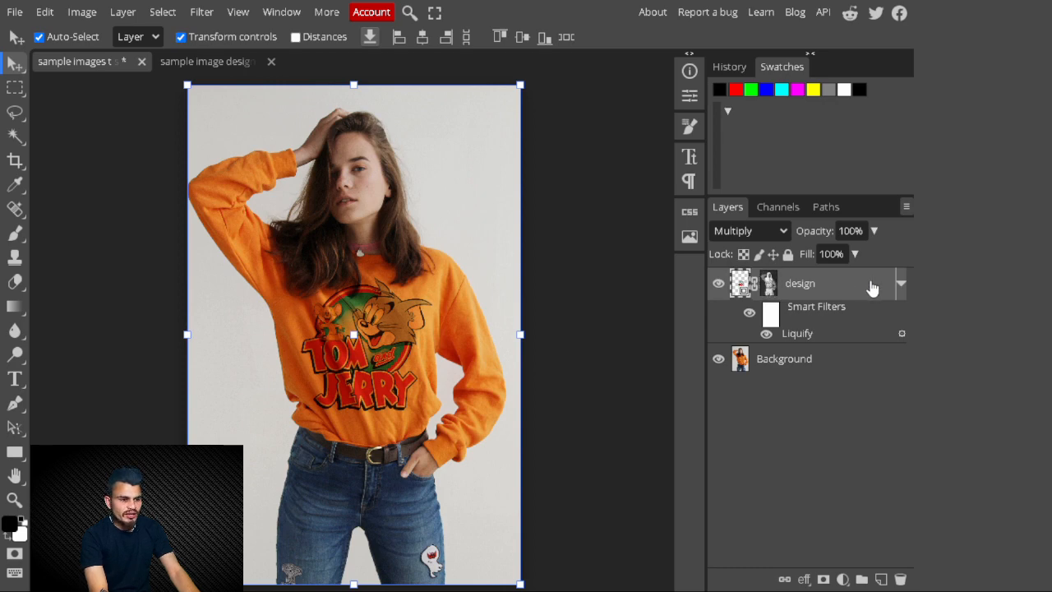
double_click(872, 287)
drag(463, 133, 910, 132)
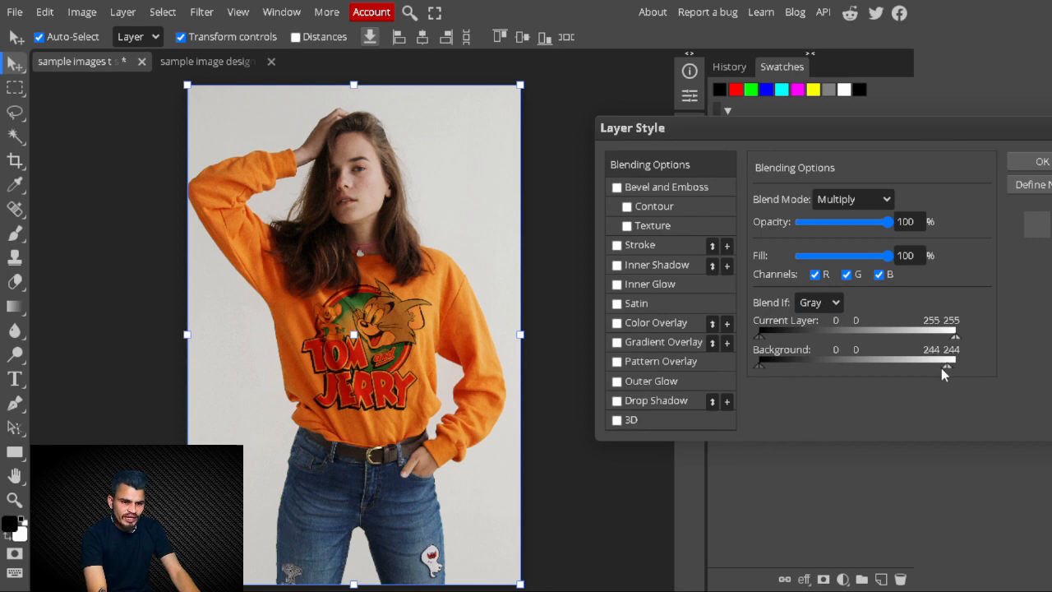
drag(922, 375, 776, 377)
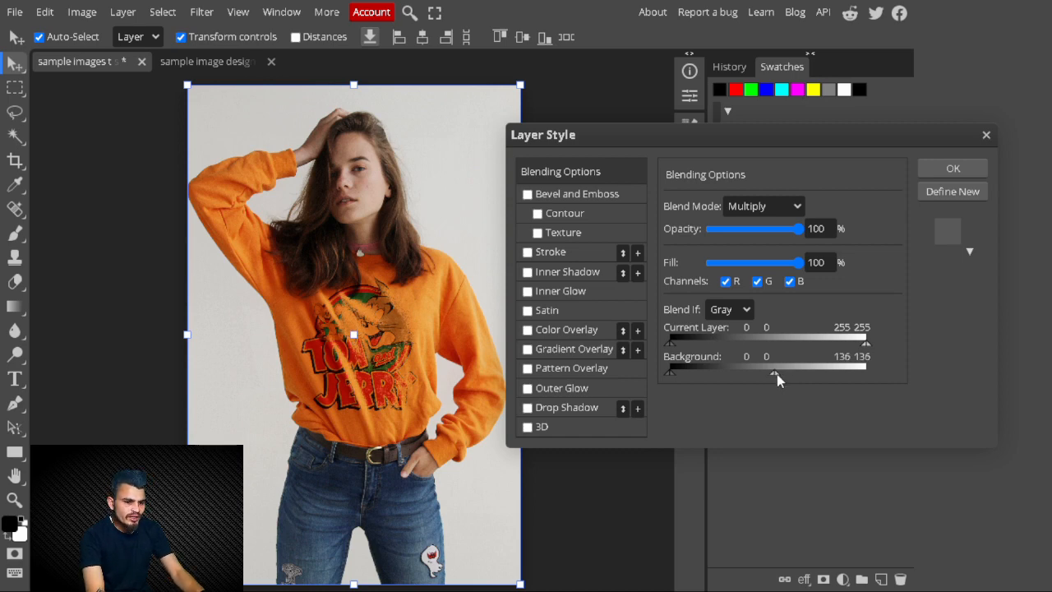
drag(777, 374, 809, 372)
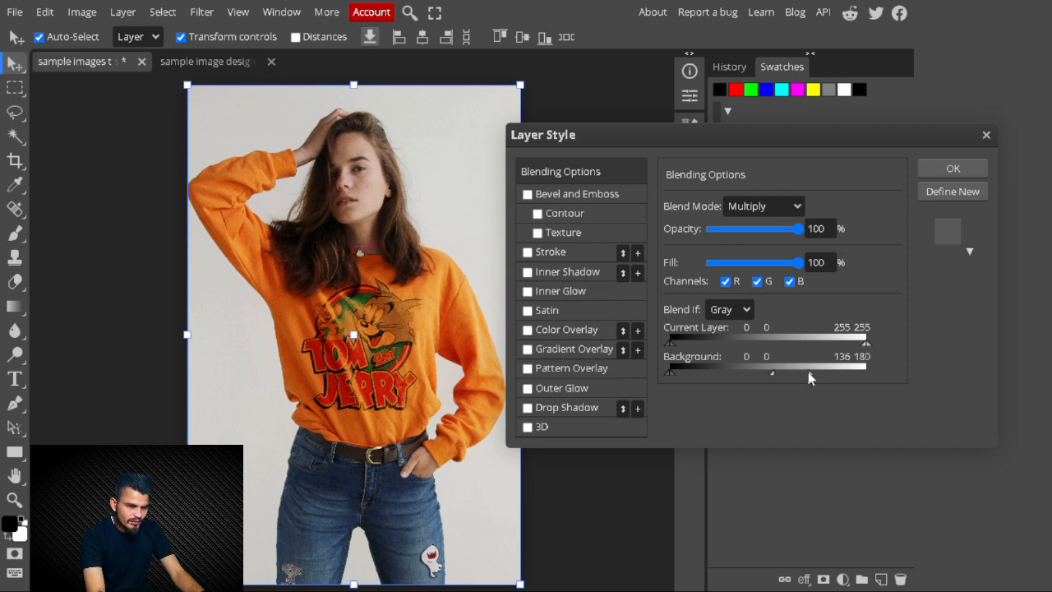
click(954, 169)
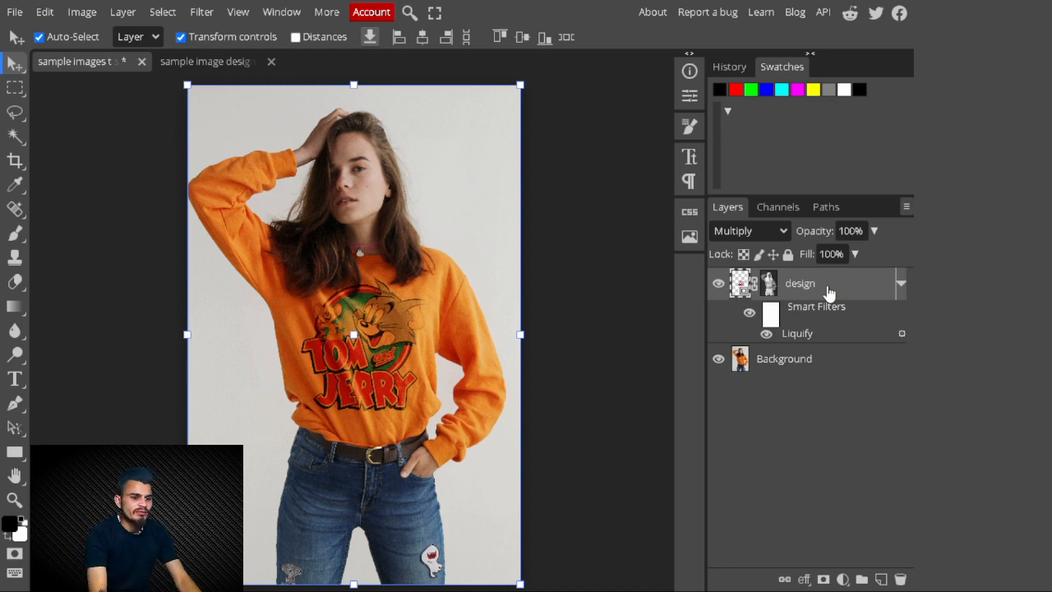
Step: Duplicate the design layer and invert the copy's mask
key(ctrl+j)
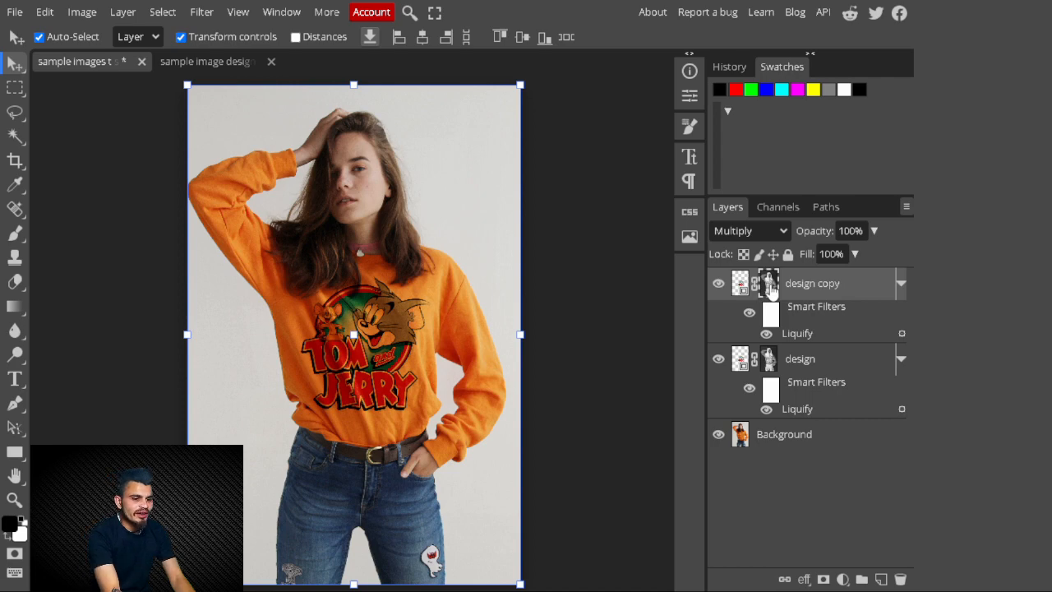
key(ctrl+i)
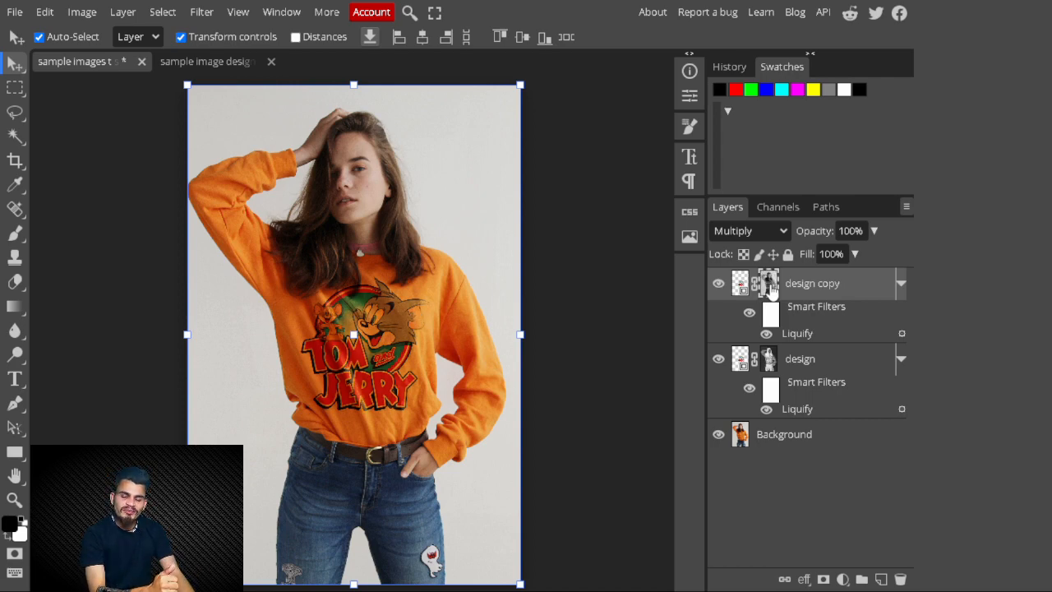
Step: Change the blend mode of the design copy layer to Screen
click(761, 231)
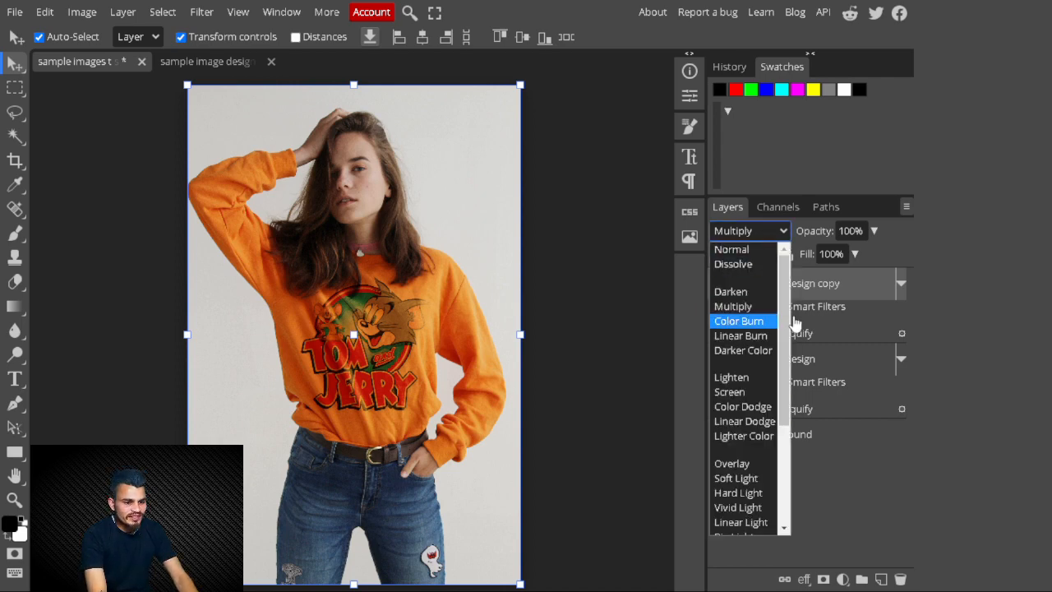
drag(784, 322, 781, 405)
click(742, 290)
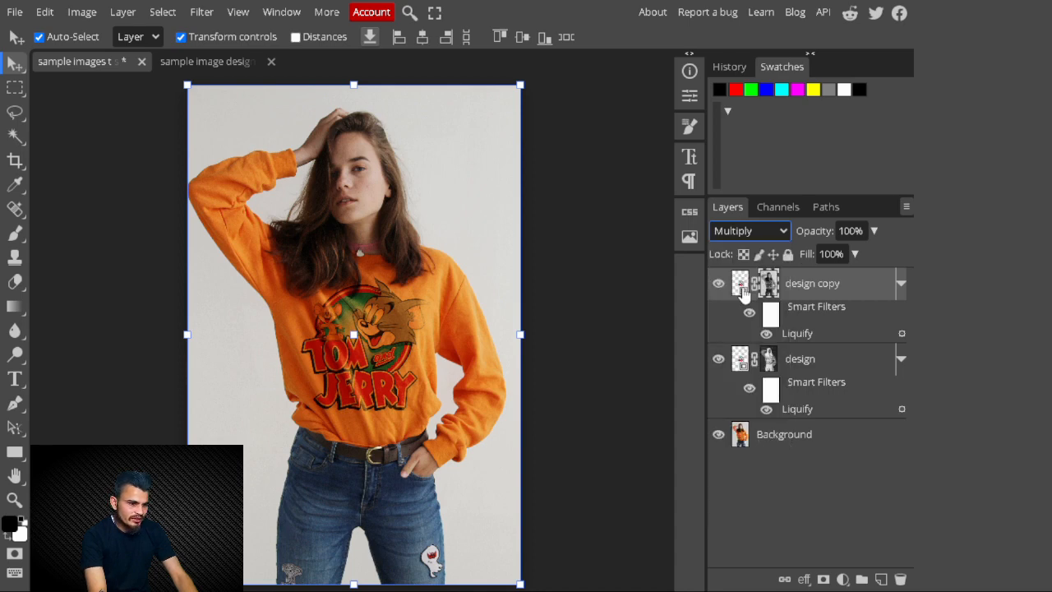
Step: Reset the design copy layer's Blend If background highlights to 255, split its background shadows to 30 and 78, and apply the style
double_click(866, 288)
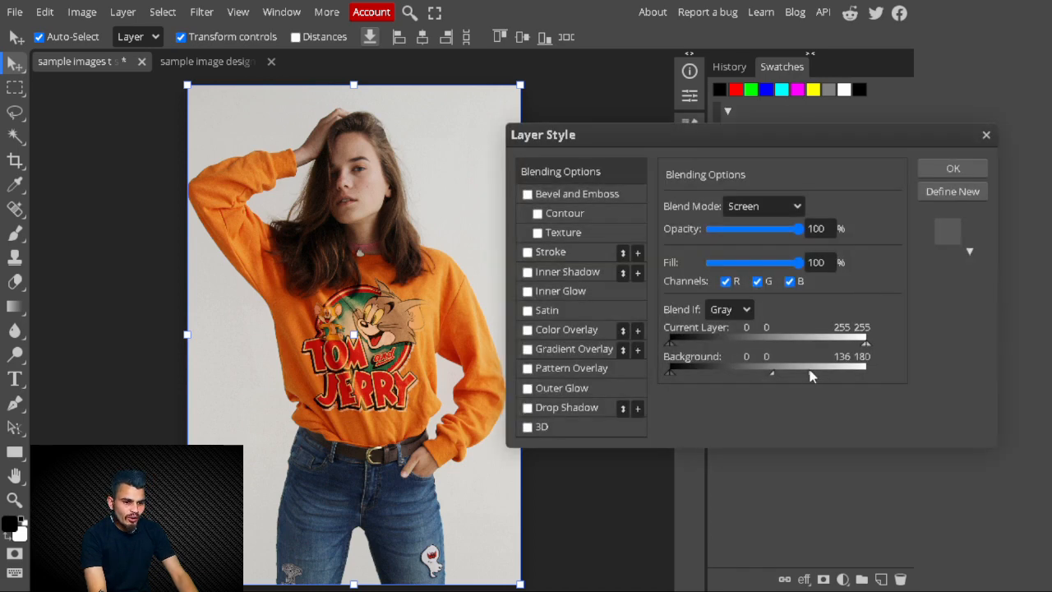
drag(810, 376, 868, 377)
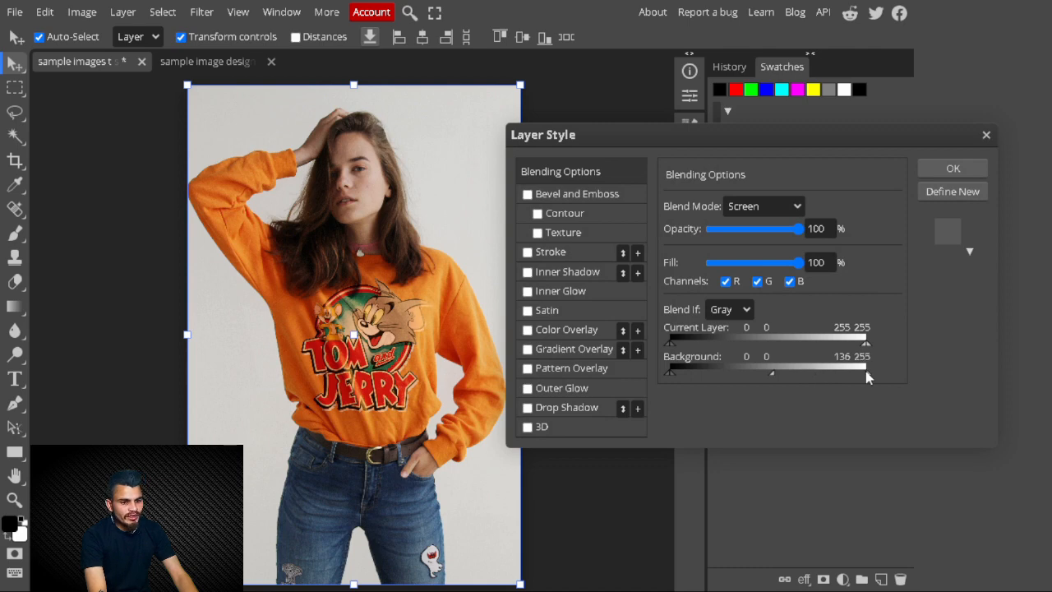
drag(771, 375, 773, 372)
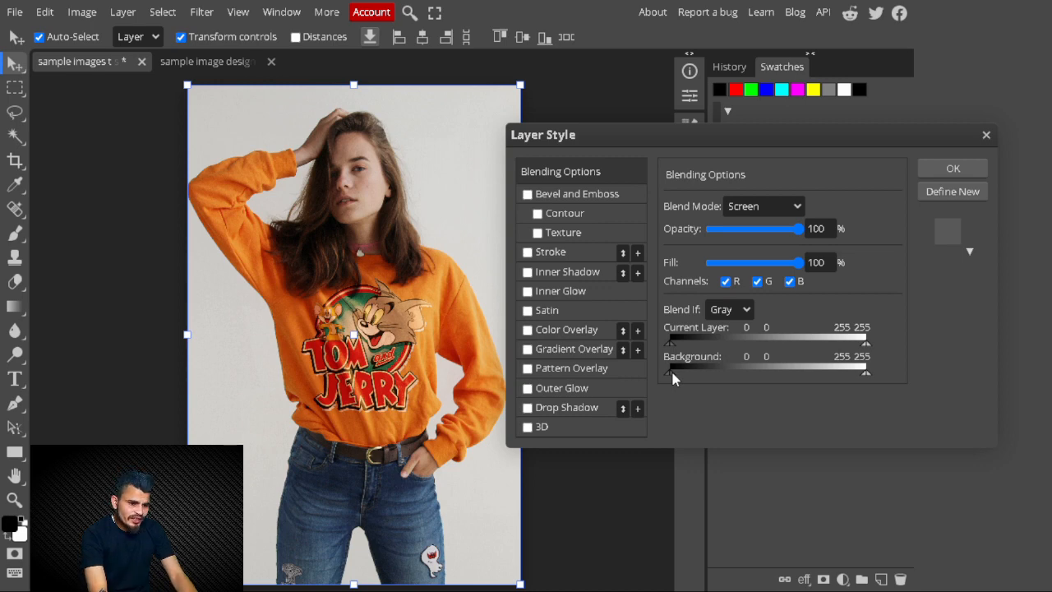
drag(672, 373, 715, 374)
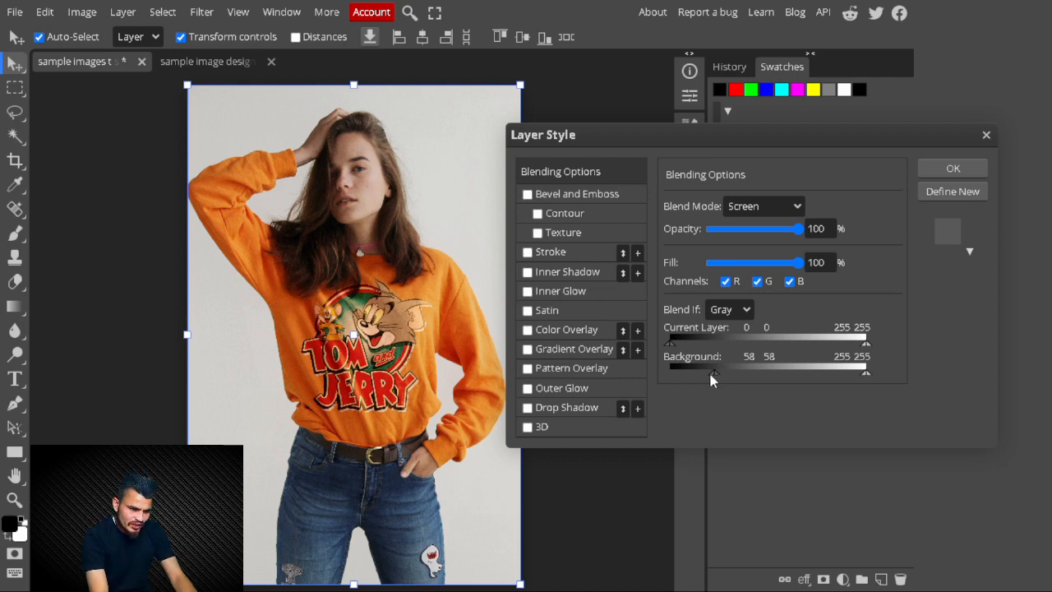
drag(709, 374, 694, 380)
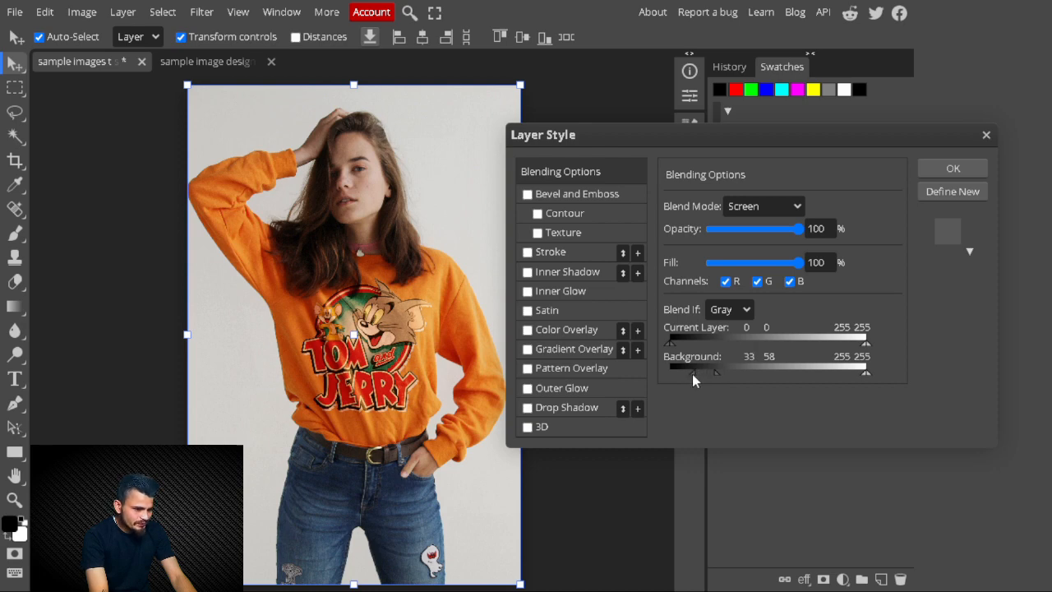
drag(715, 373, 730, 372)
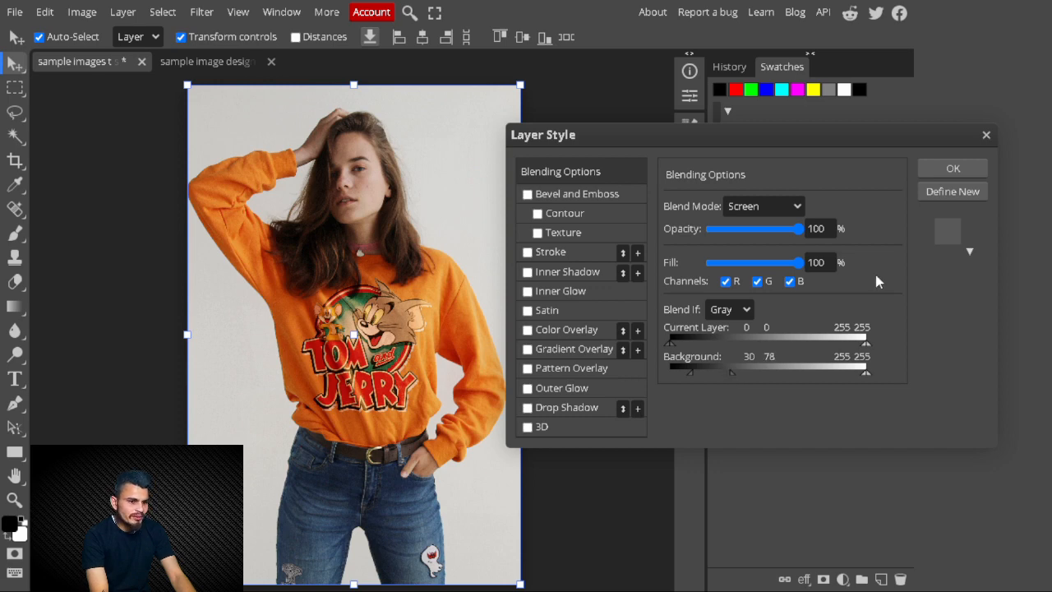
click(951, 170)
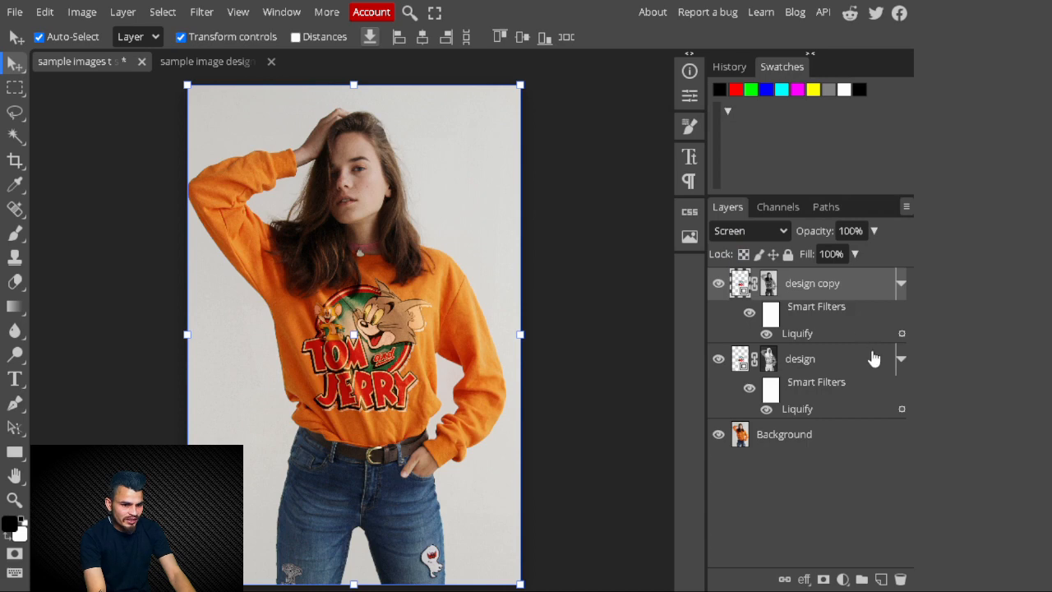
Step: Duplicate the design copy layer and set the duplicate's Blend If background shadows to a split range of 58 to 140
key(ctrl+j)
double_click(869, 284)
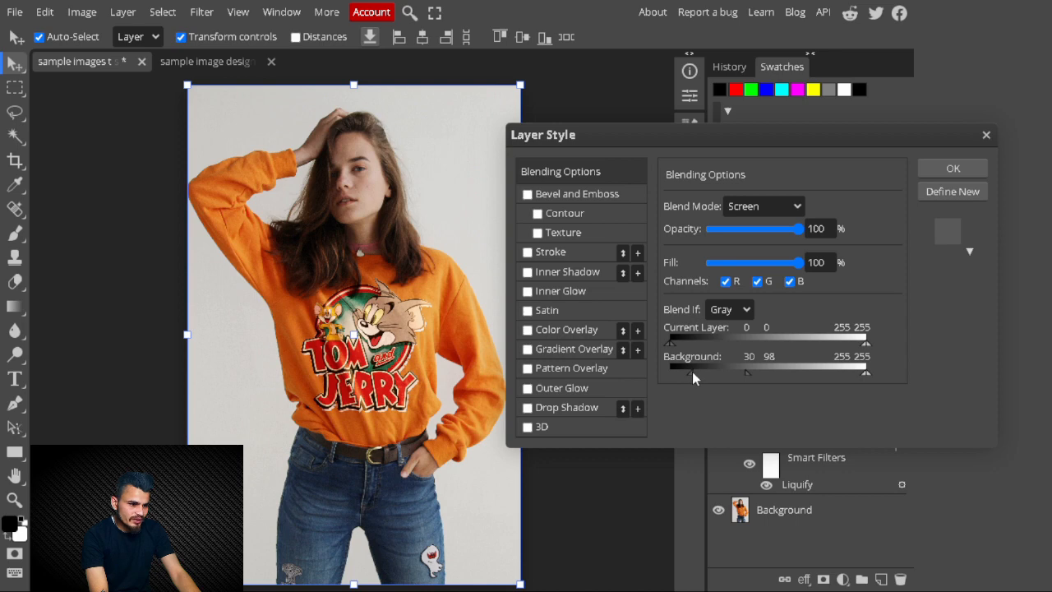
drag(698, 371, 777, 373)
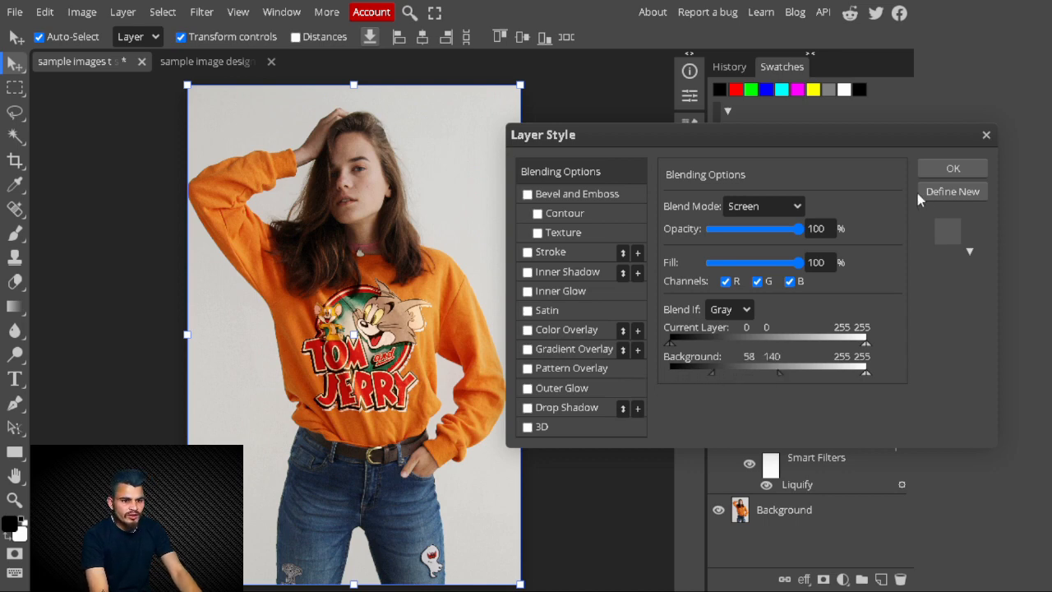
click(953, 168)
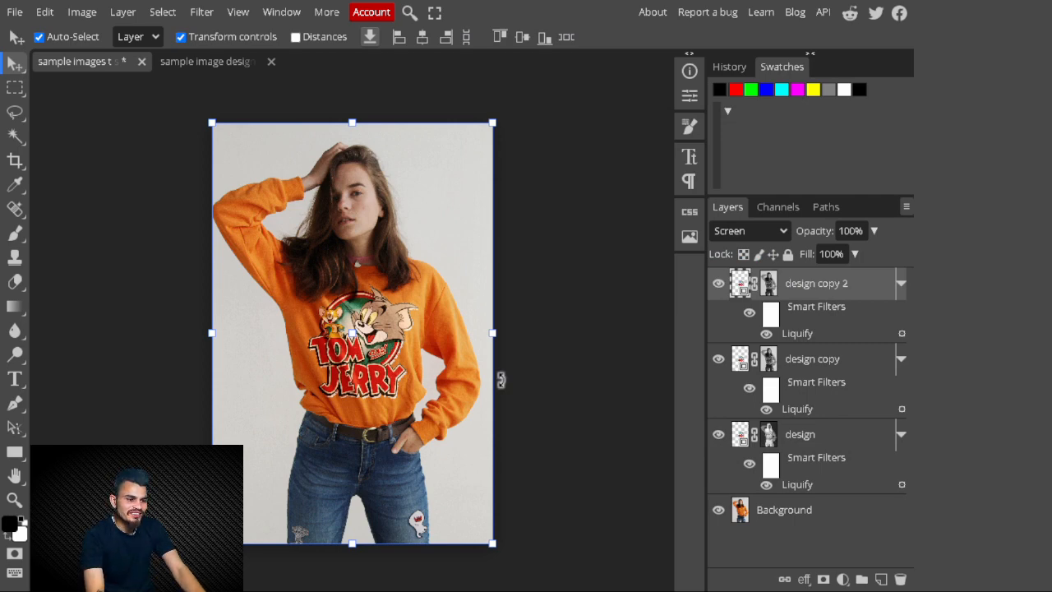
Step: Duplicate the original design layer and set the duplicate's Blend If background highlights to a split range of 136 to 198
click(854, 440)
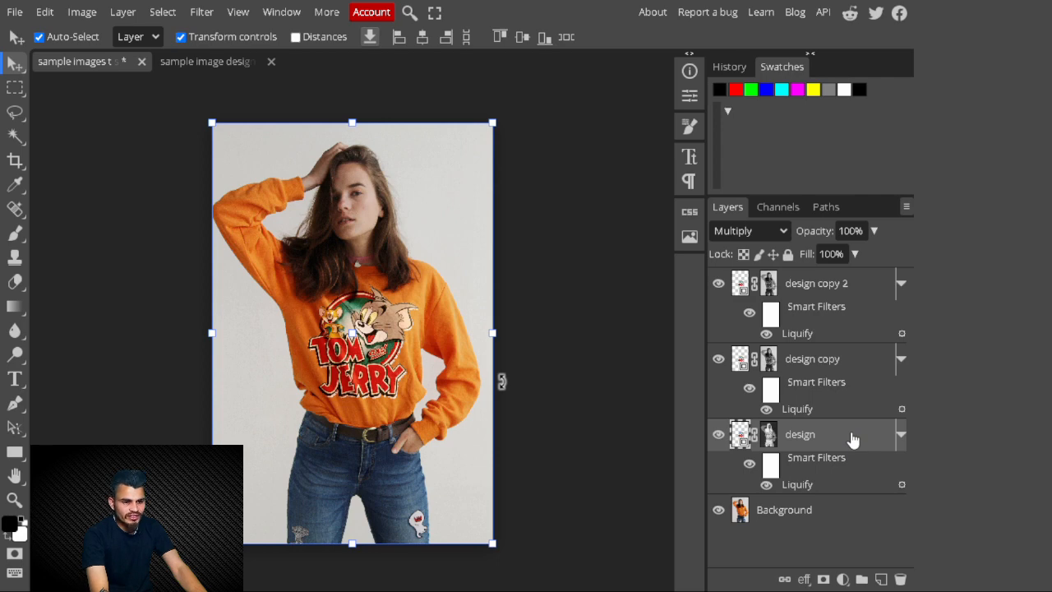
key(ctrl+j)
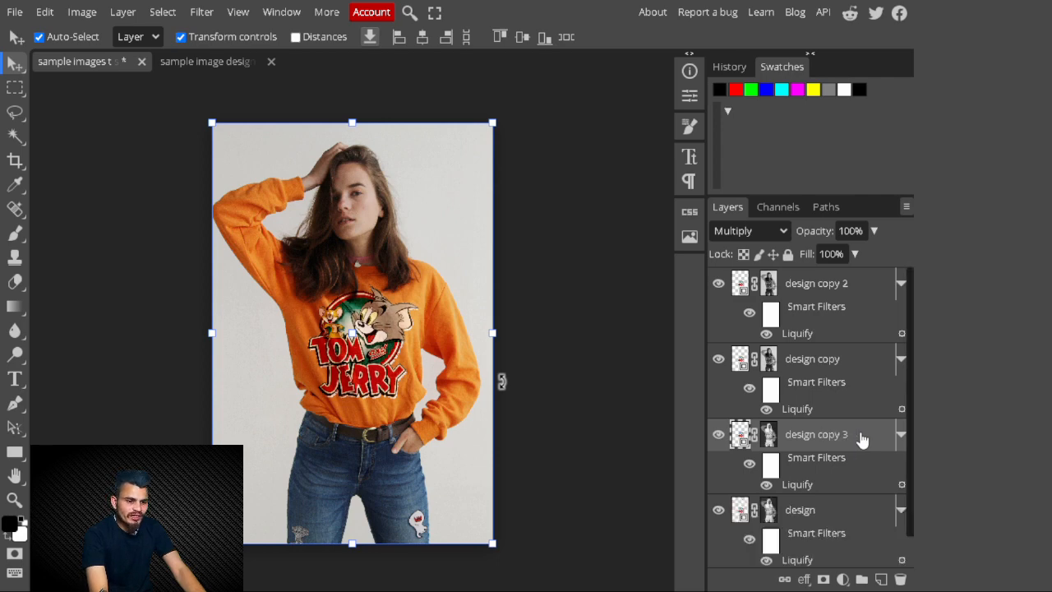
double_click(861, 440)
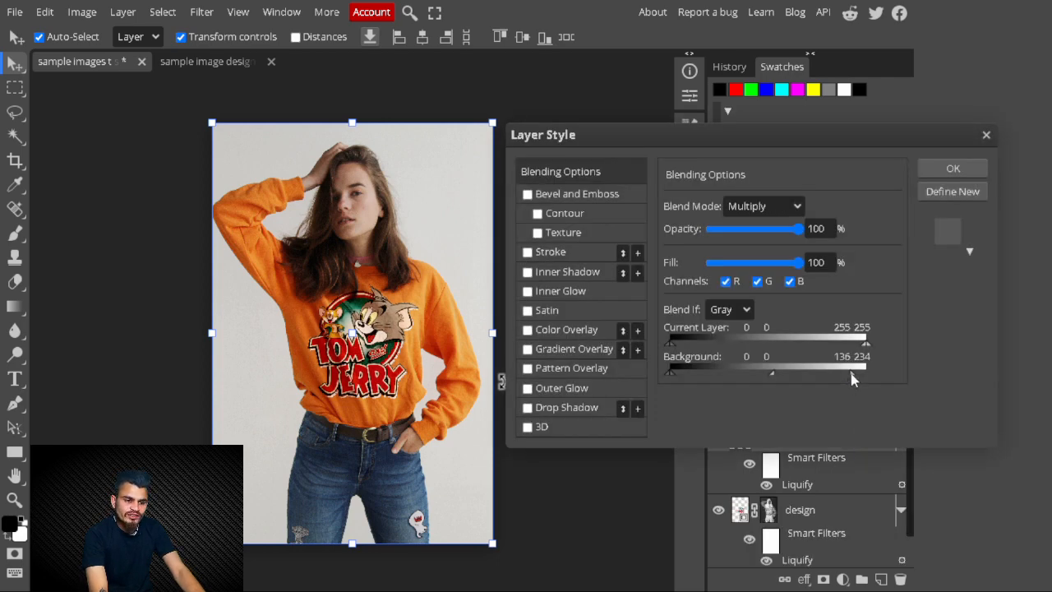
drag(840, 373, 822, 374)
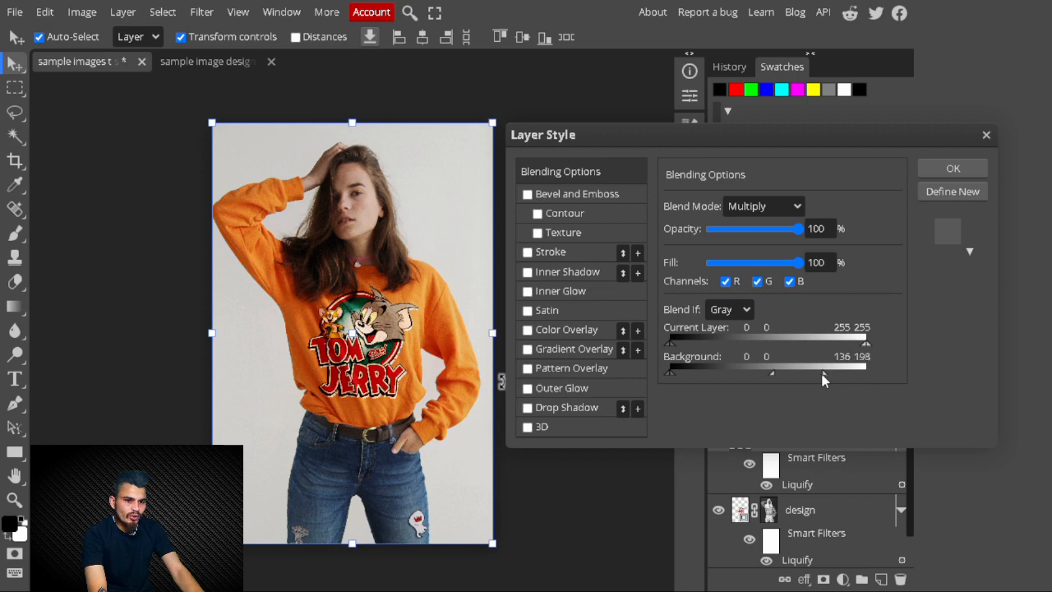
click(965, 168)
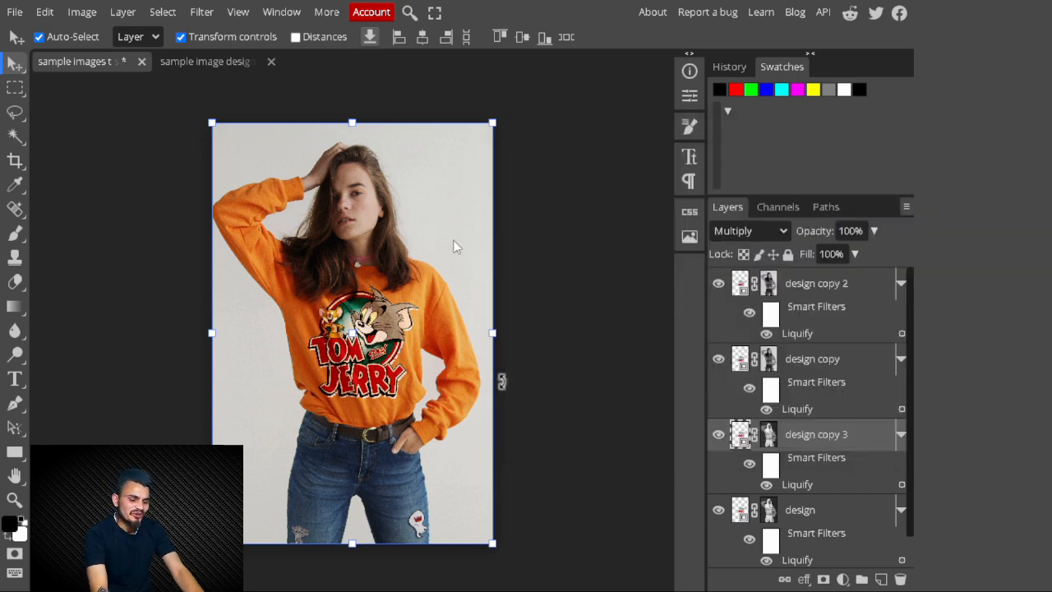
Step: Examine the Tom and Jerry print's edges and fabric blending up close, and its overall look on the sweatshirt
key(ctrl+plus)
key(ctrl+plus)
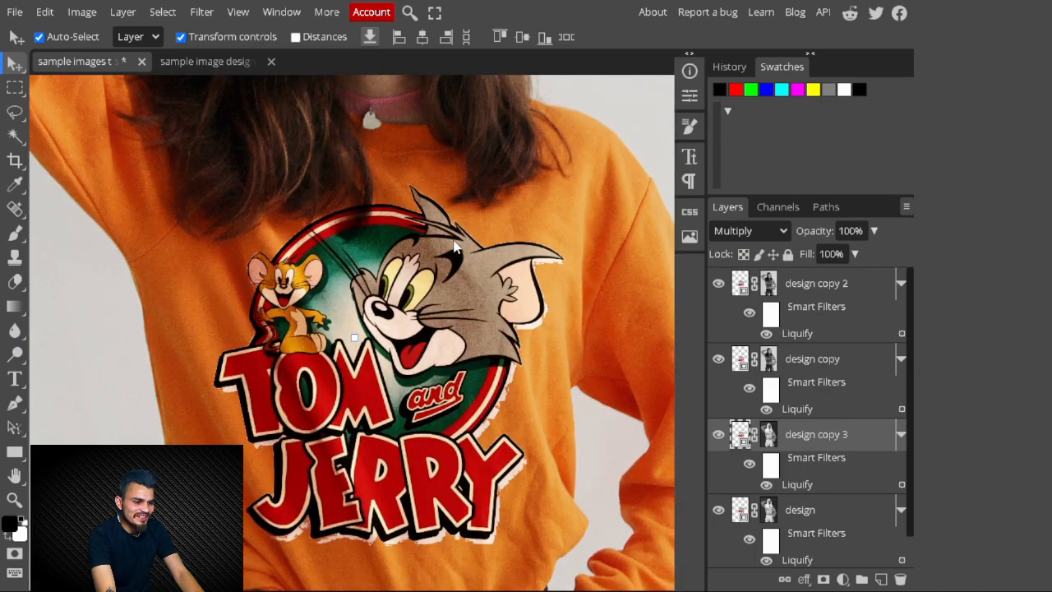
key(ctrl+minus)
key(ctrl+plus)
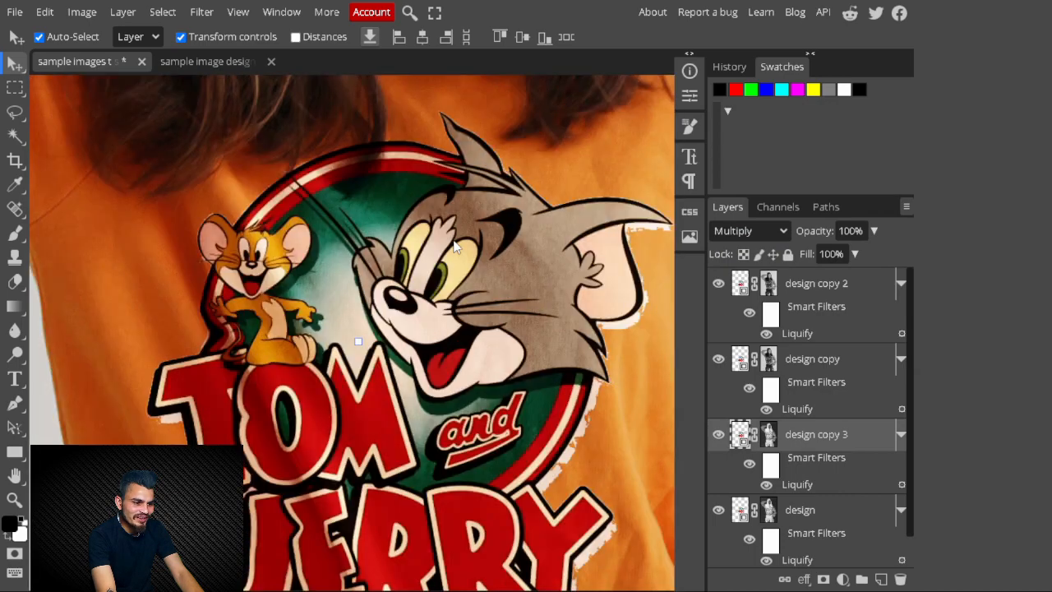
key(ctrl+minus)
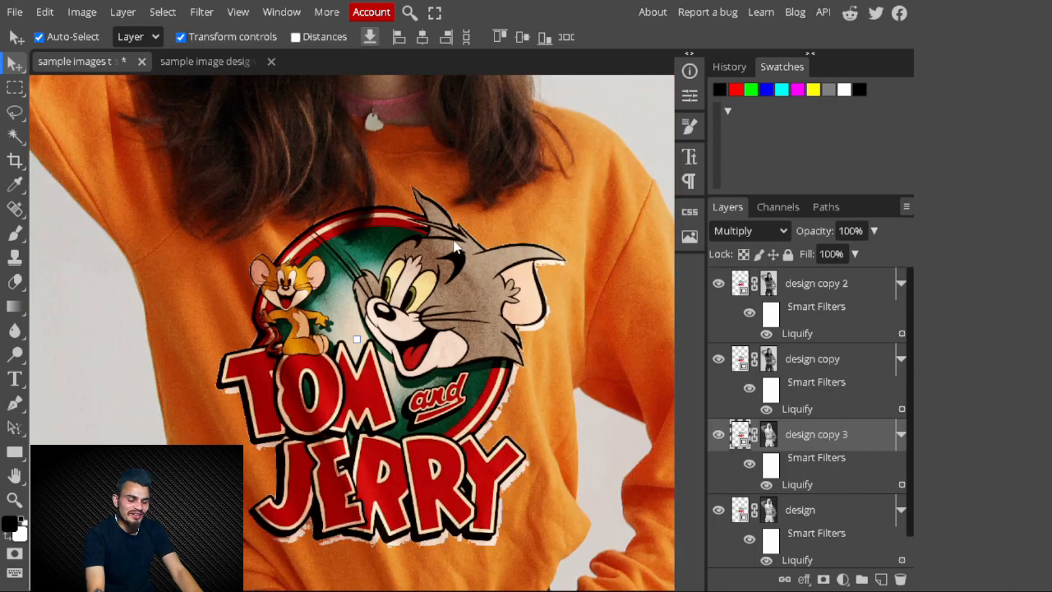
key(ctrl+minus)
key(ctrl+minus)
key(ctrl+minus)
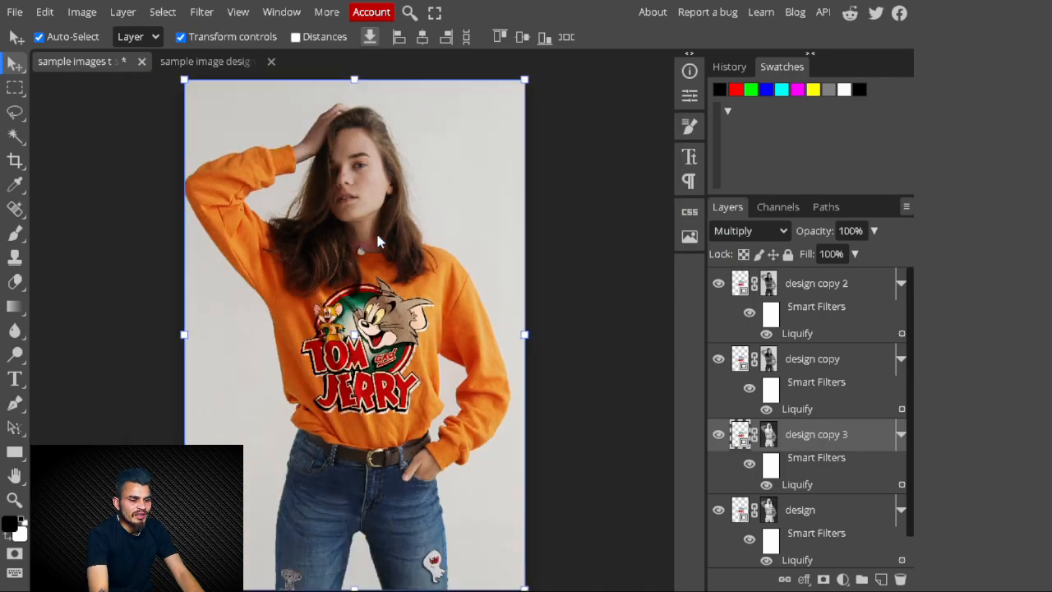
key(ctrl+0)
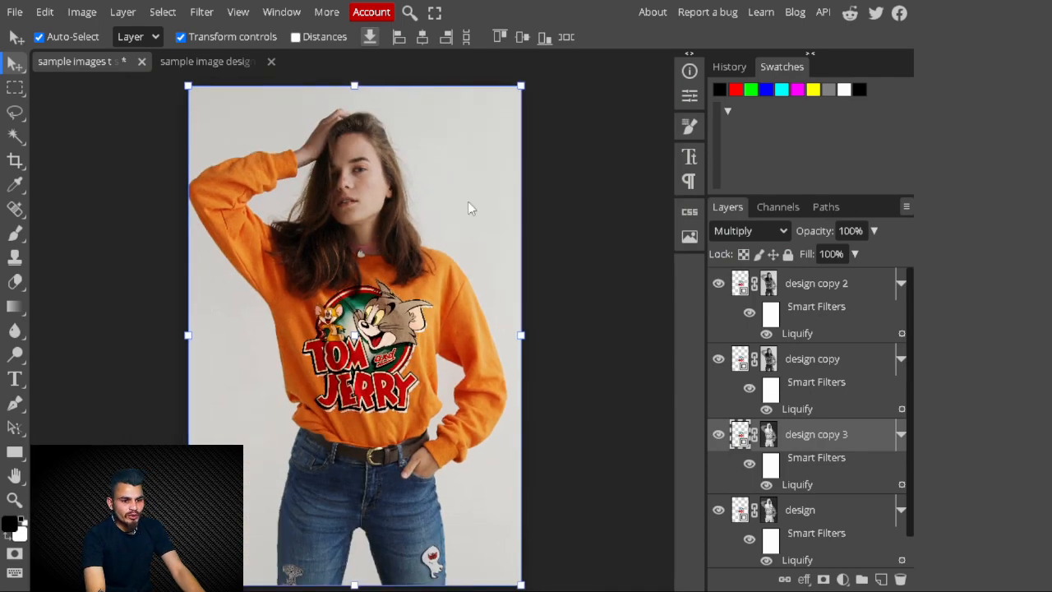
Step: Group the original design layer and its three copies into one folder above the Background
click(833, 285)
drag(909, 329, 910, 444)
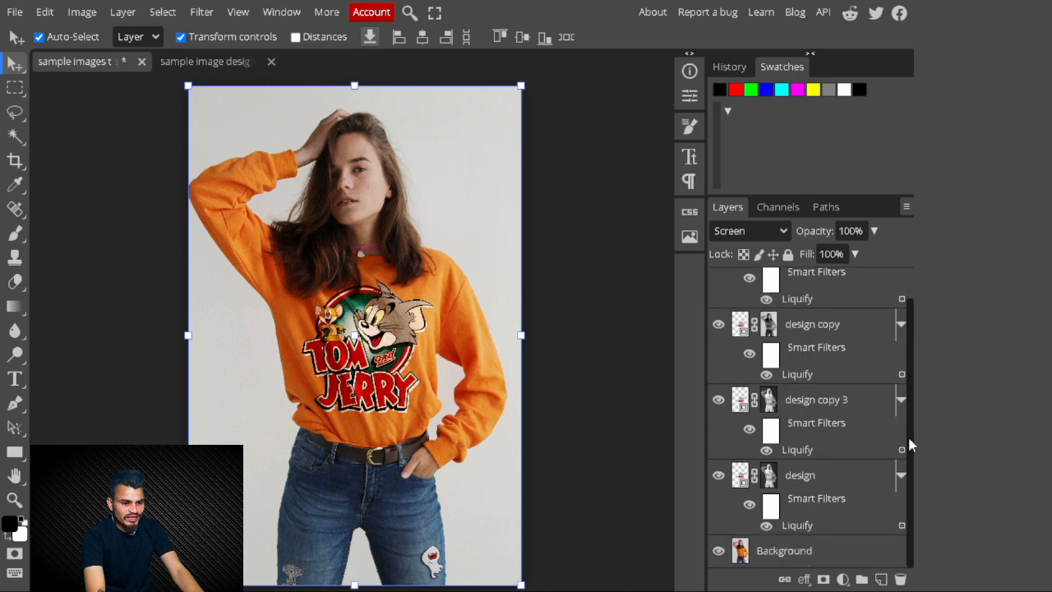
shift+click(818, 477)
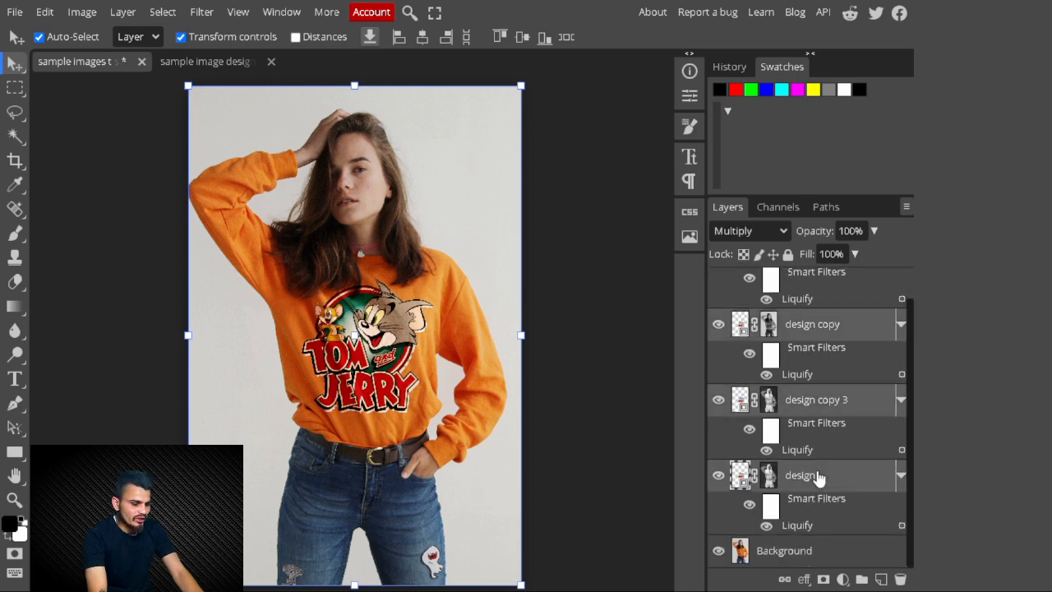
key(ctrl+g)
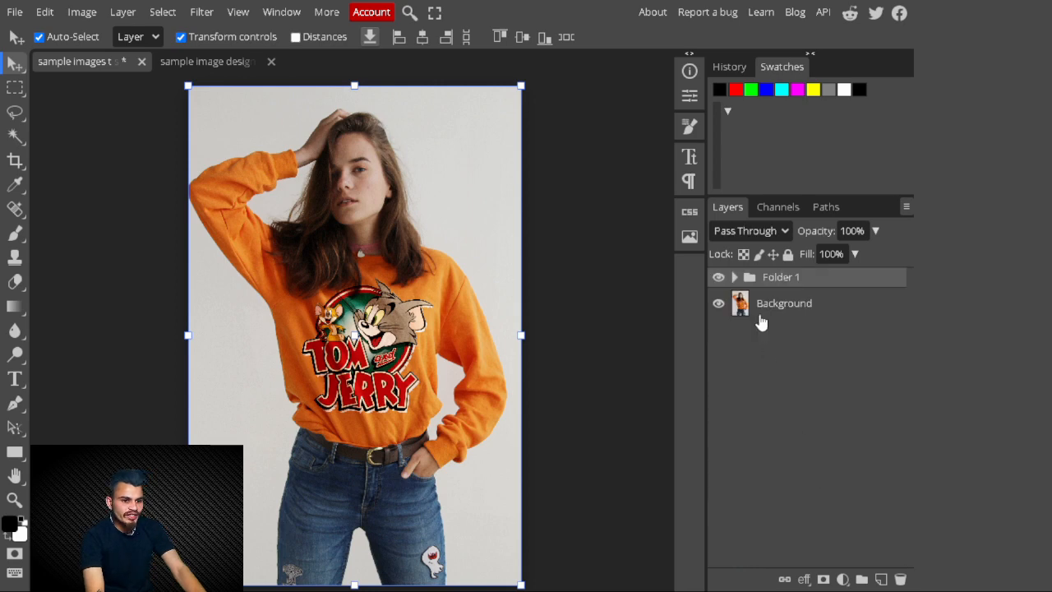
Step: Lower the opacity of the folder holding the design layers to 90%
click(855, 254)
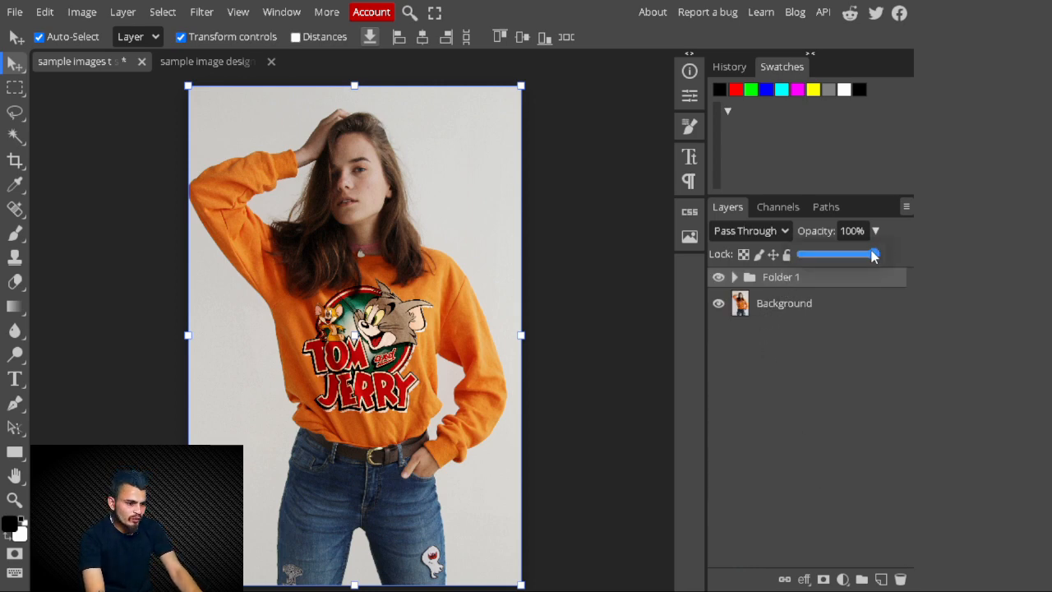
drag(878, 254, 874, 255)
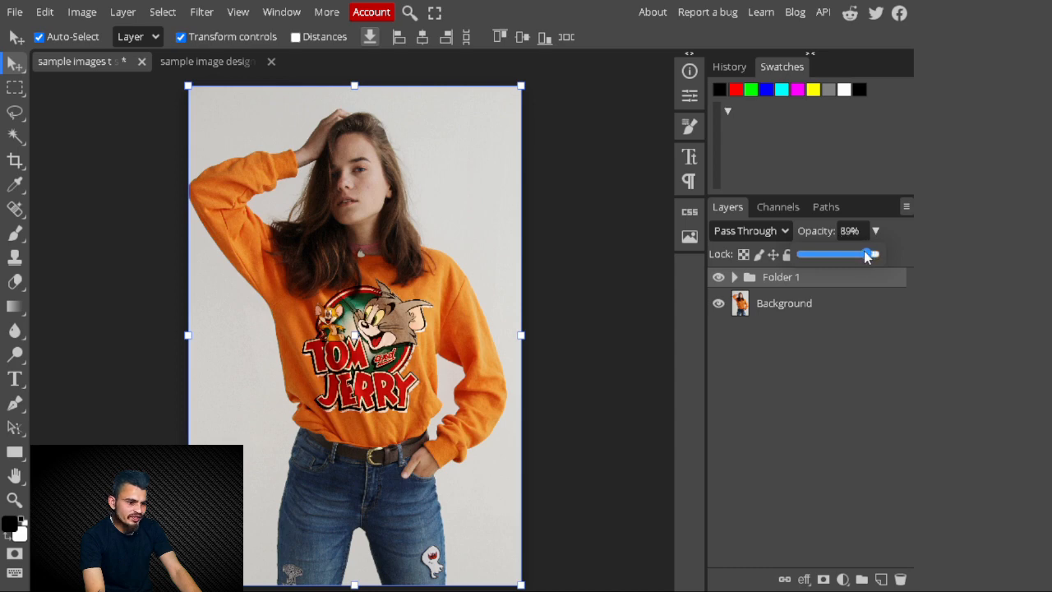
drag(867, 251, 869, 251)
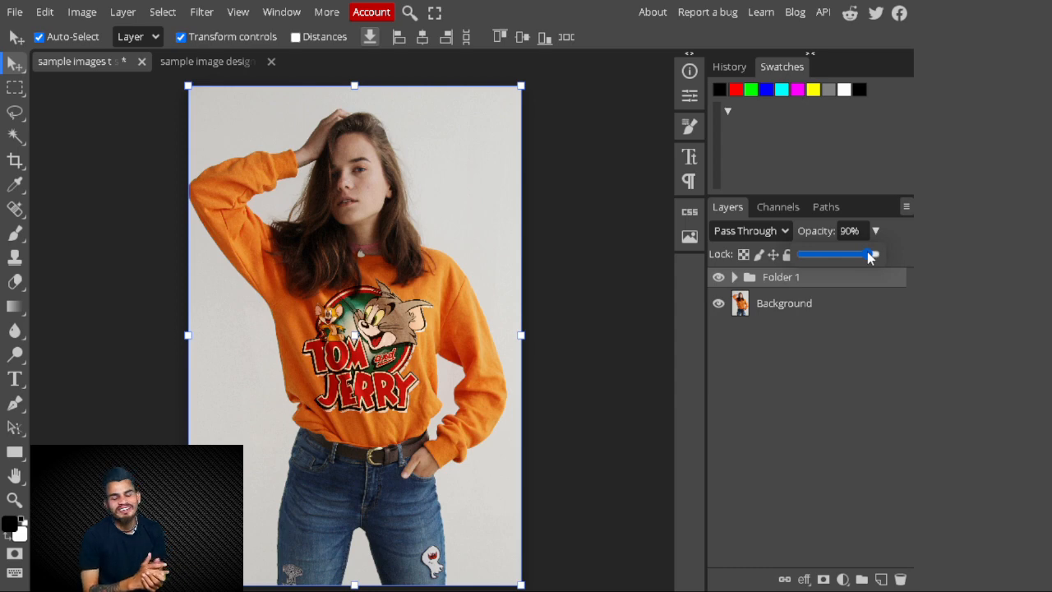